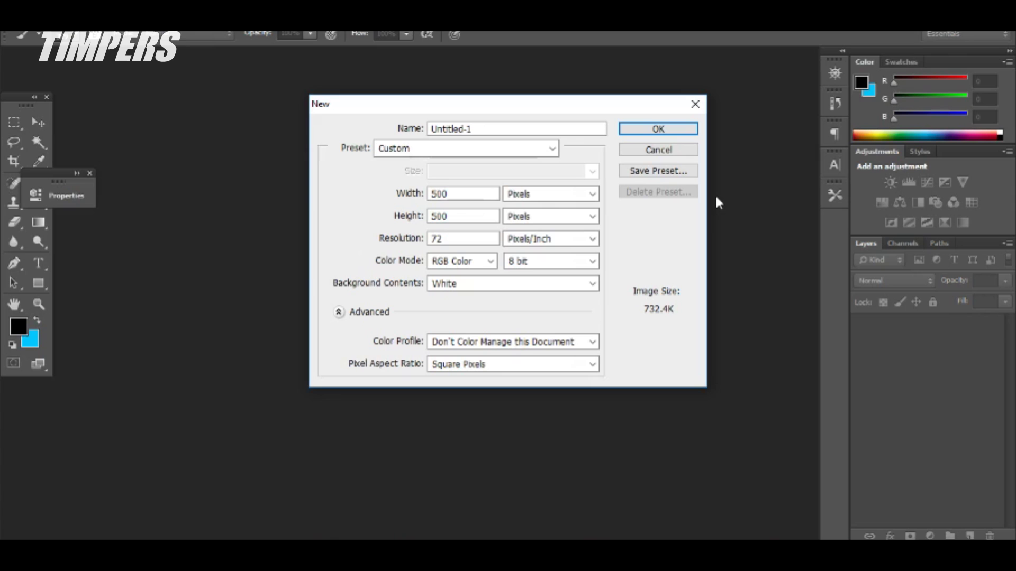
Step: Create a 500 × 500 pixel, 72 pixels/inch RGB document and replace its Background with a new empty layer
click(658, 128)
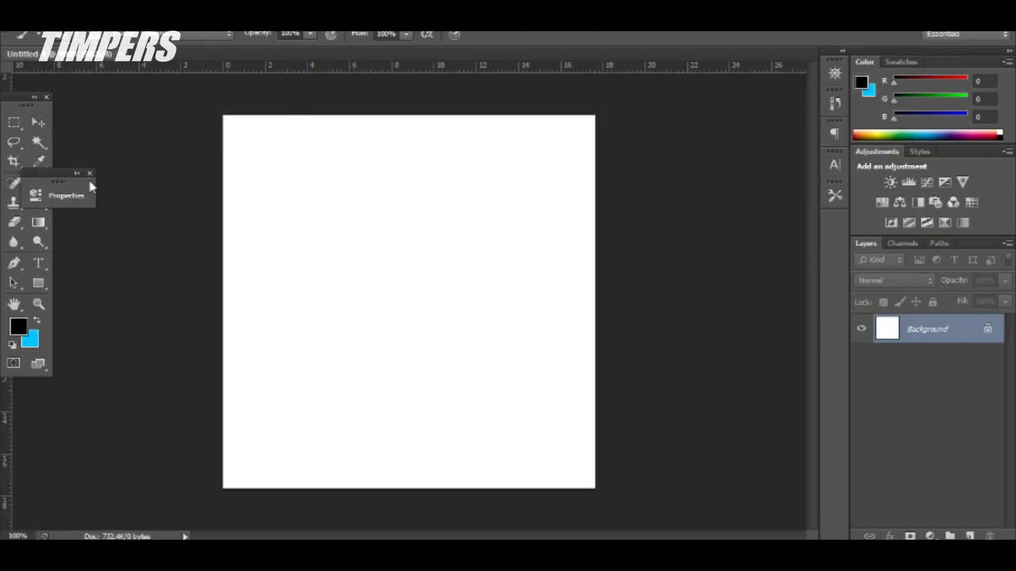
click(91, 174)
click(970, 536)
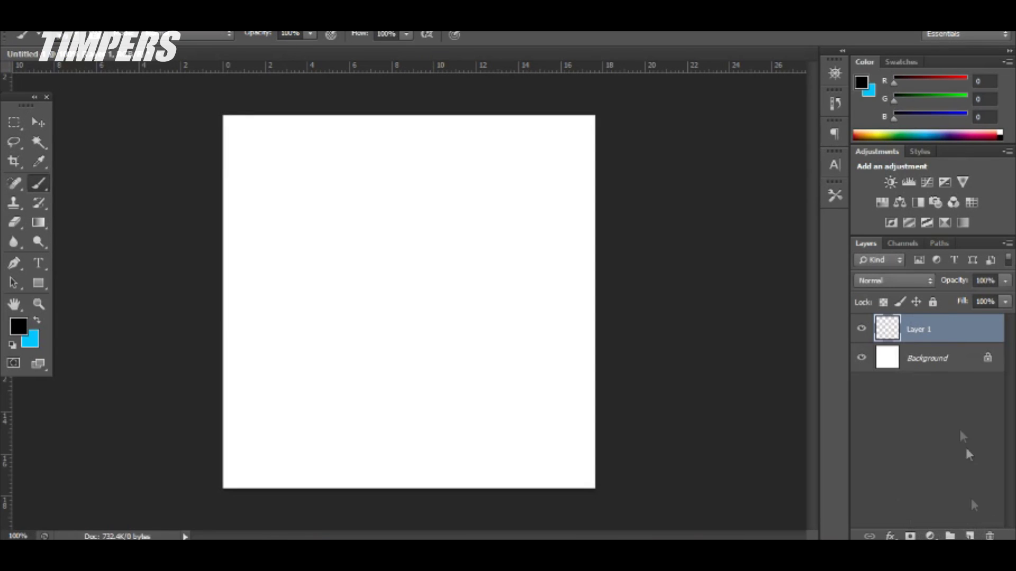
click(948, 369)
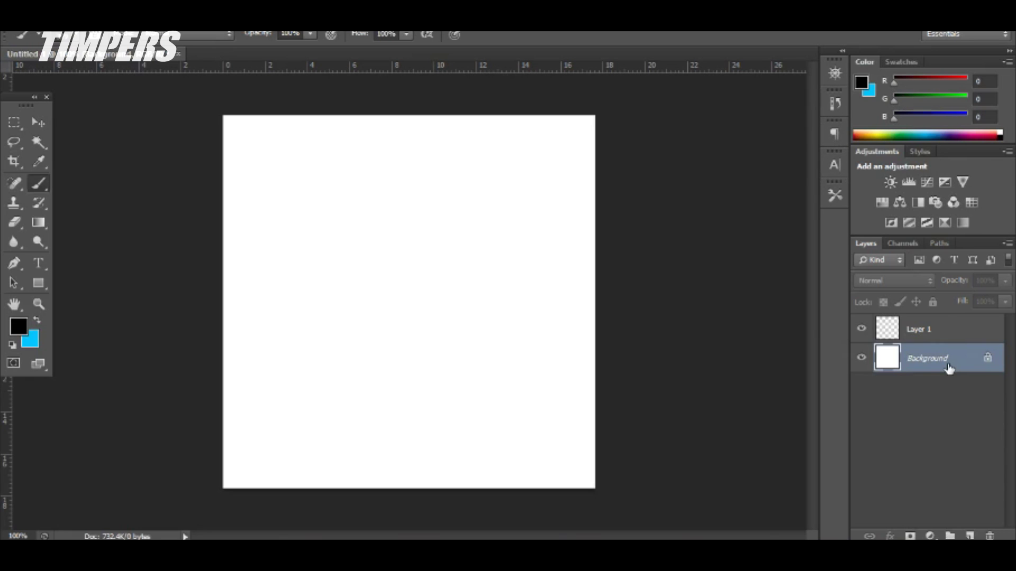
key(Delete)
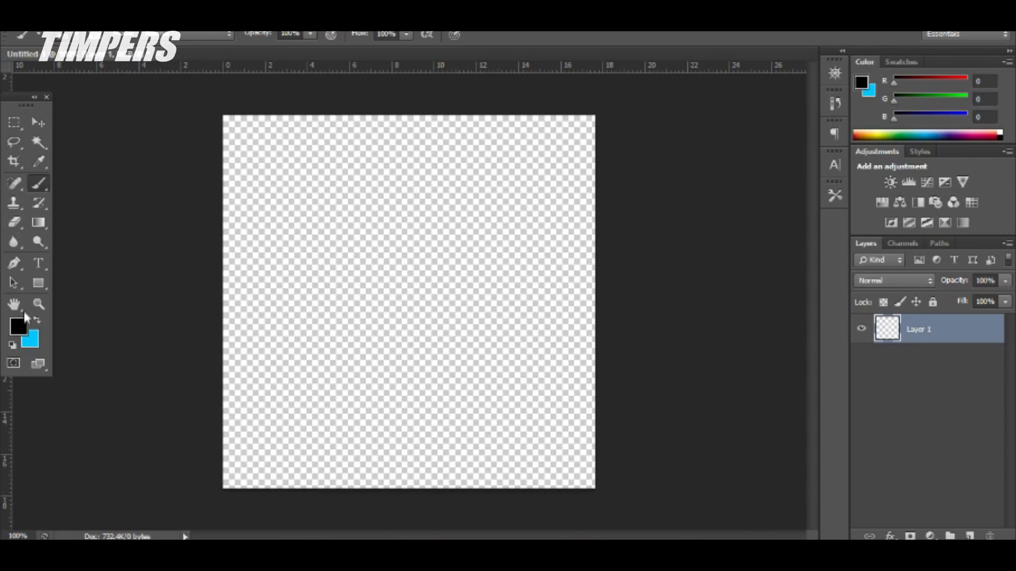
Step: Set the foreground colour to near-black 0b0b0b and fill the empty layer with it
click(12, 331)
drag(539, 391, 533, 394)
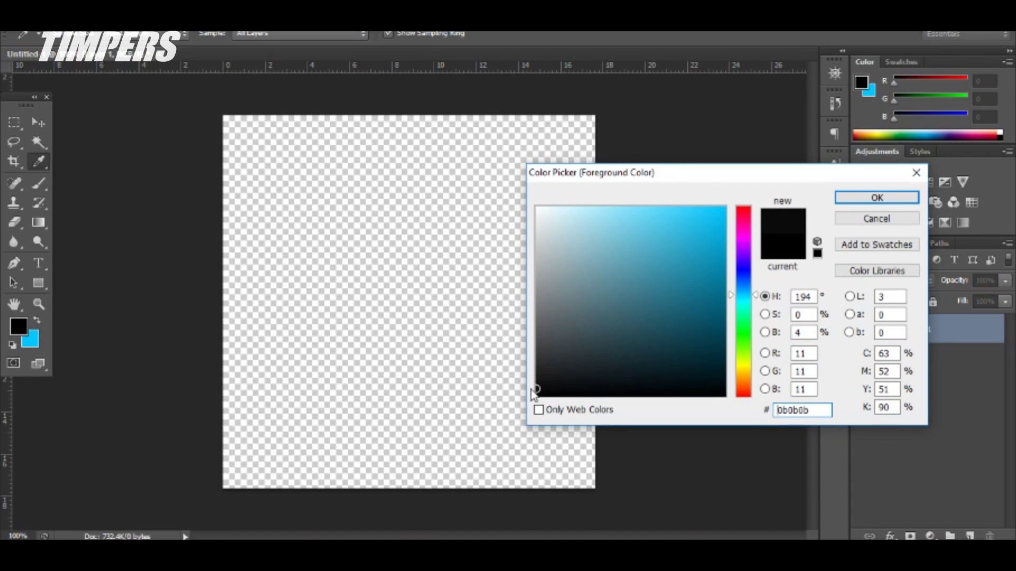
key(Return)
key(alt+BackSpace)
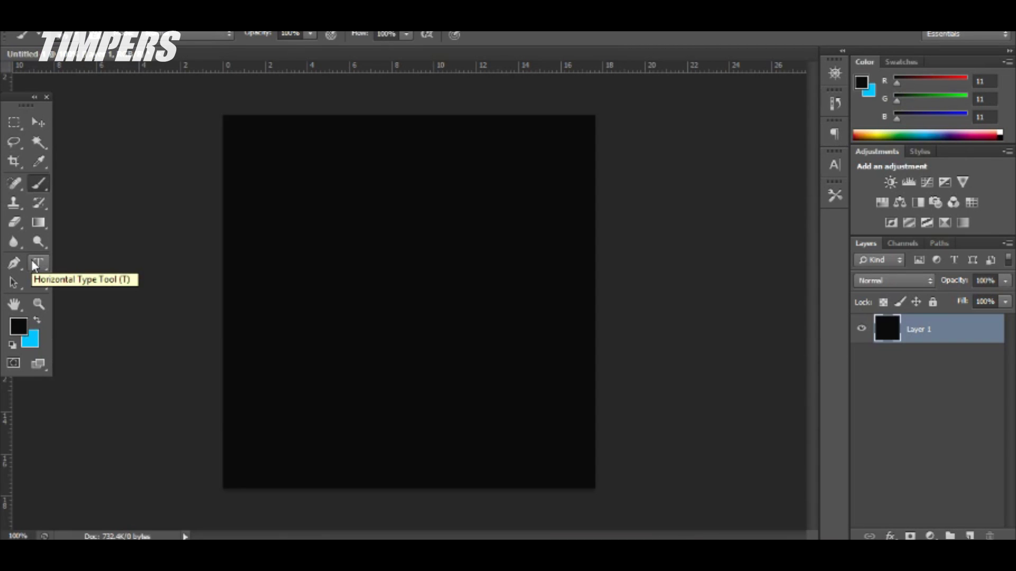
Step: Add a letter T text layer on the canvas, colour it near-white and enlarge it to 340.01 pt
click(36, 264)
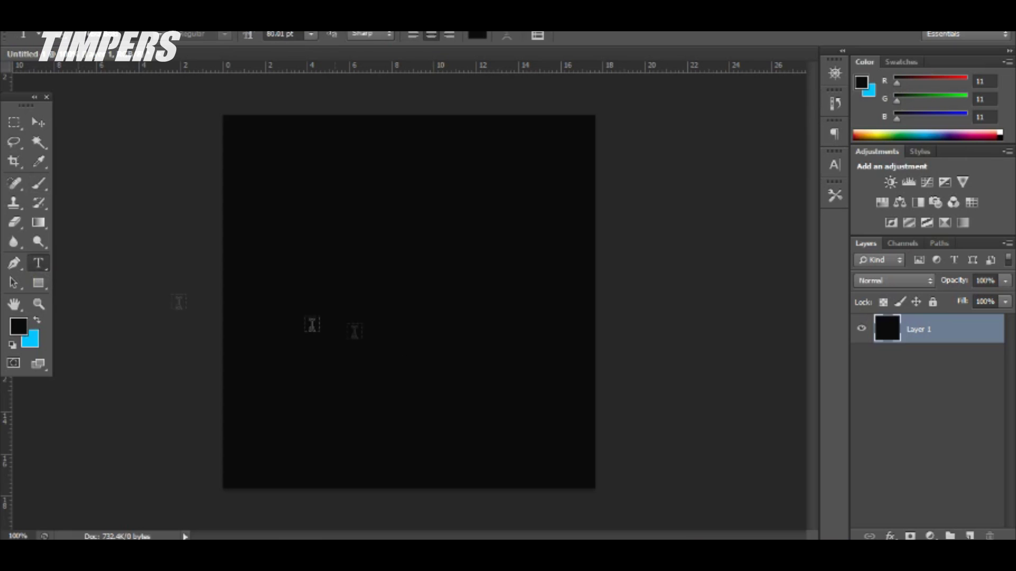
click(364, 322)
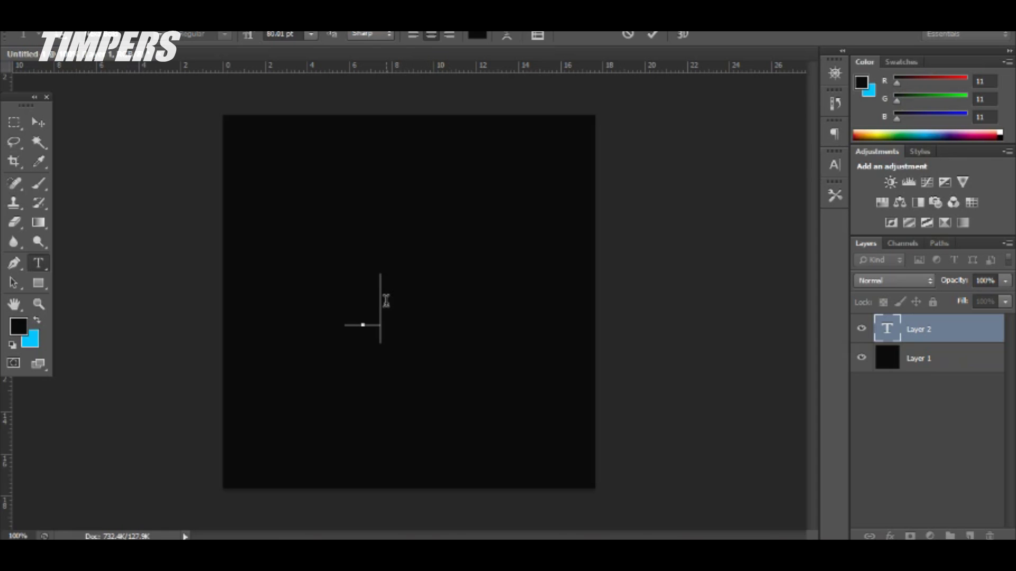
drag(386, 302, 324, 294)
click(476, 35)
click(535, 216)
click(876, 197)
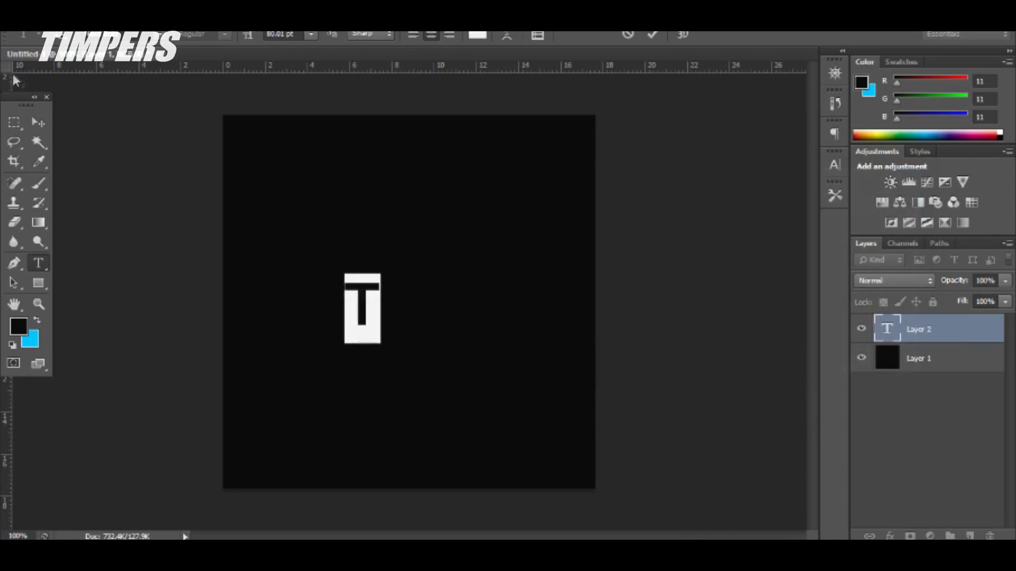
drag(252, 35, 199, 35)
Step: Try alternative fonts on the letter T, including American Purpose STRIPE 1
click(158, 39)
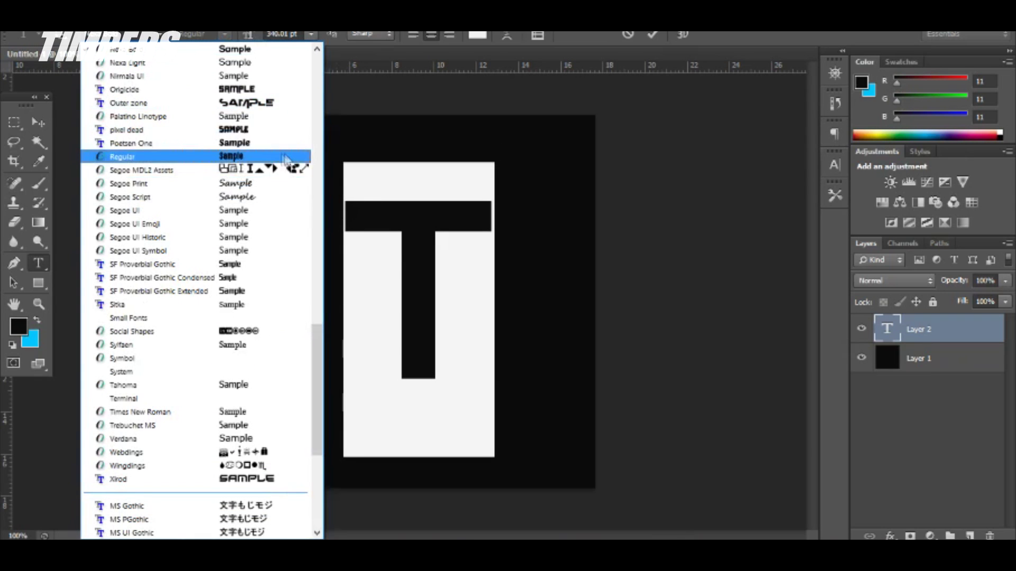
click(214, 95)
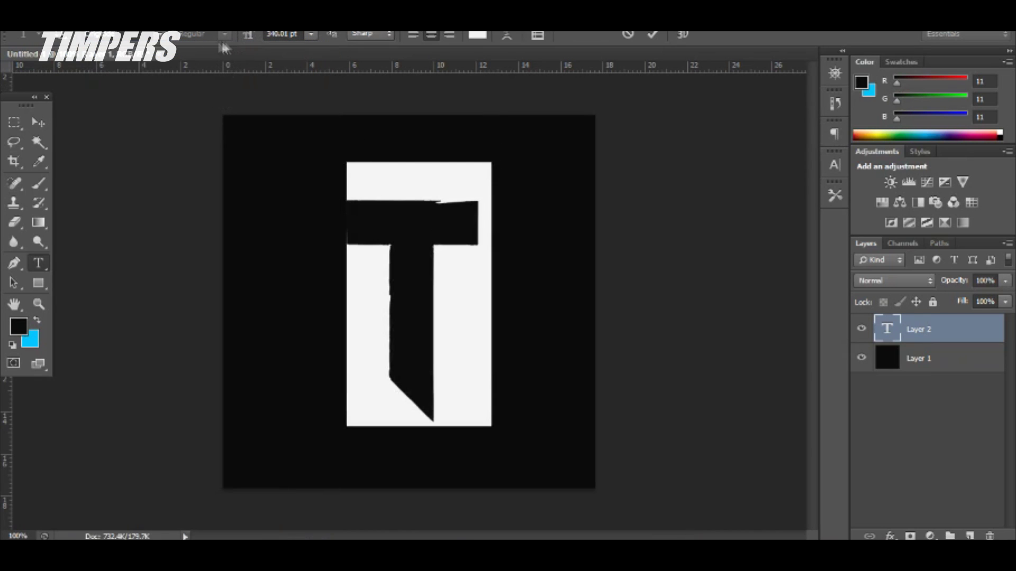
click(160, 39)
drag(319, 357, 329, 68)
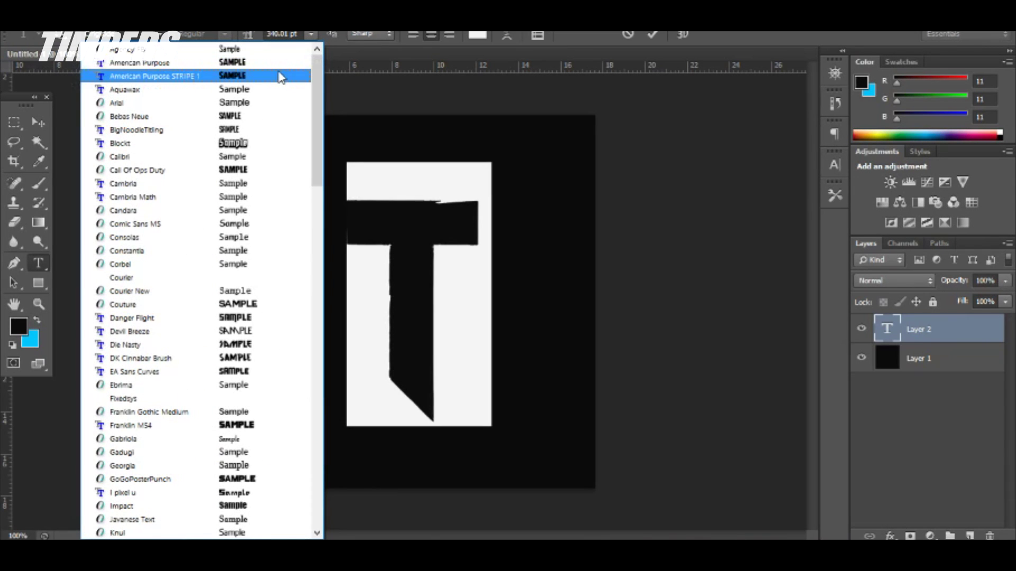
click(281, 76)
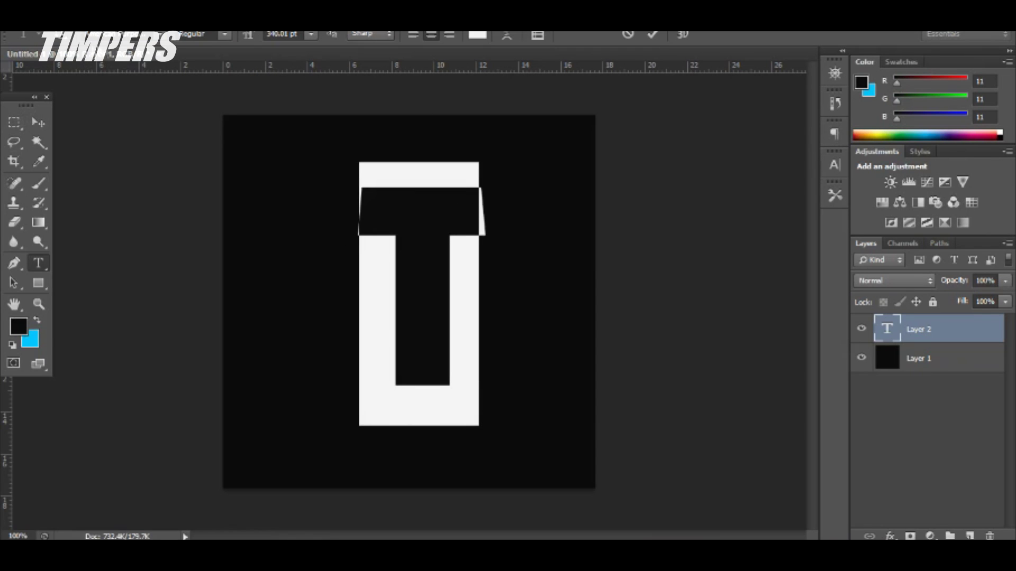
Step: Switch the T to a plain sans-serif font in its Black style and finish the text edit
click(161, 35)
click(158, 75)
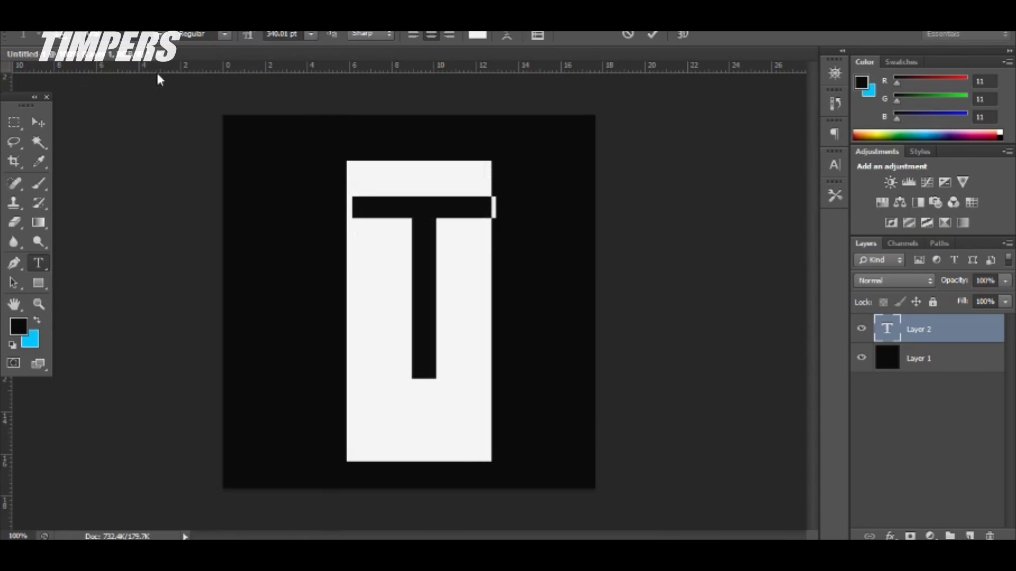
click(201, 35)
click(212, 97)
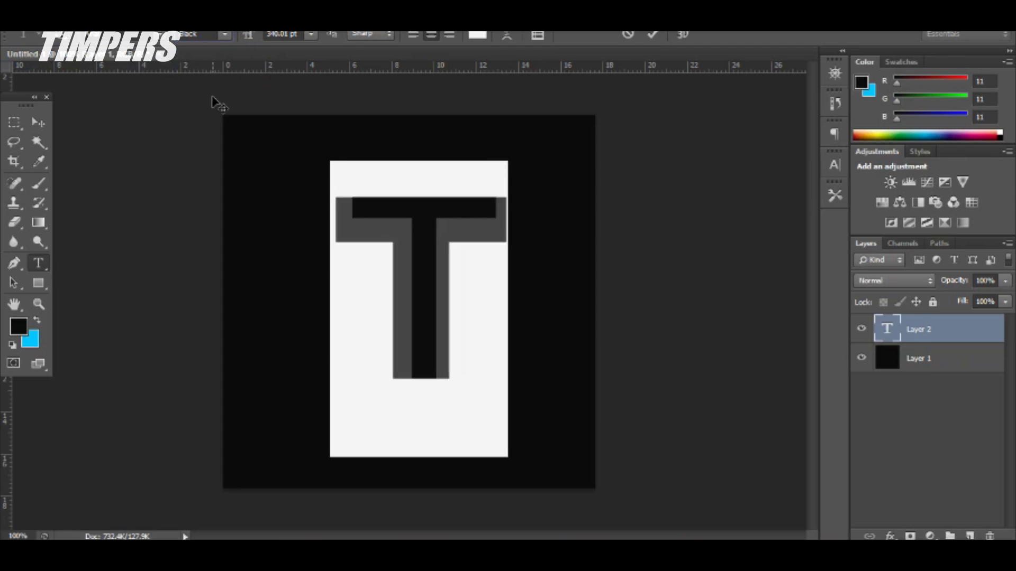
click(40, 124)
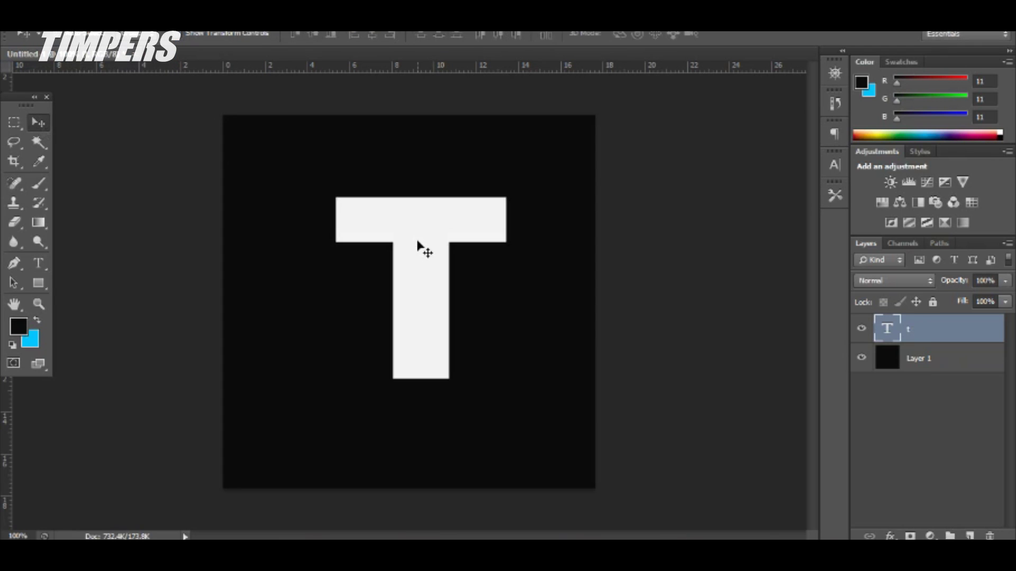
Step: Scale the T up to about 123% with Free Transform and reposition it near the centre of the canvas
drag(417, 242, 410, 249)
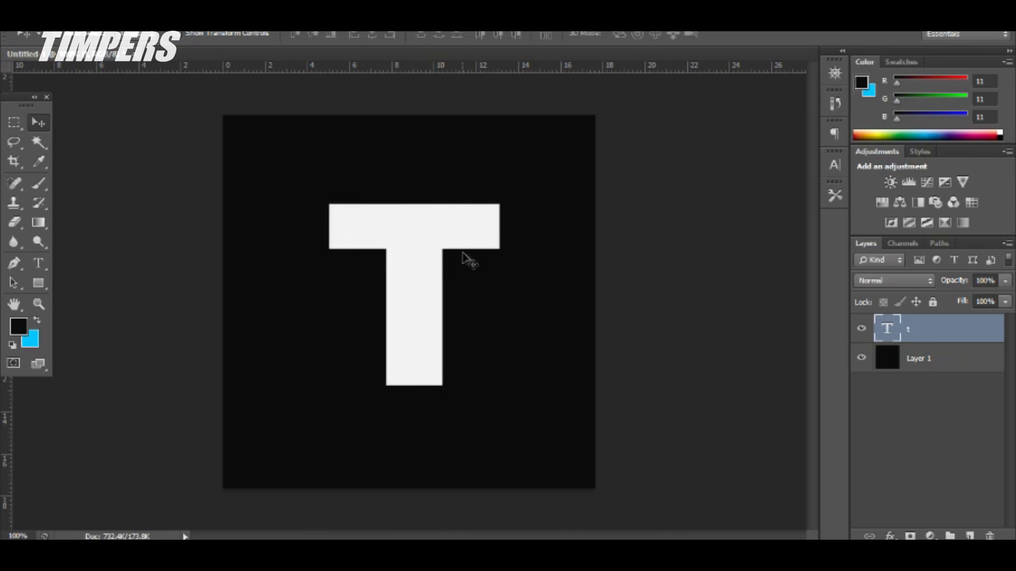
scroll(443, 256, up, 4)
alt+scroll(423, 255, down, 2)
key(ctrl+t)
drag(519, 161, 555, 134)
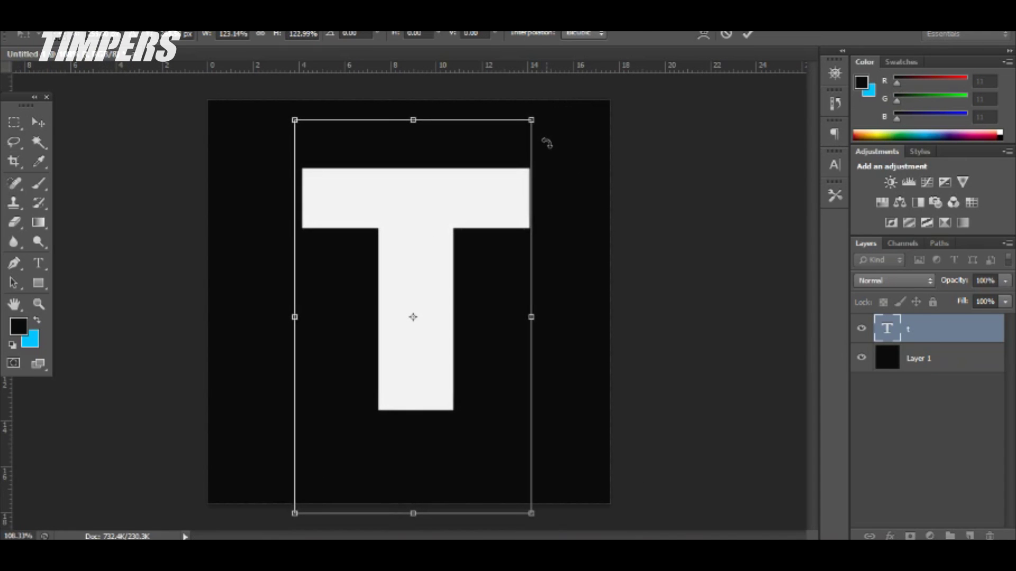
key(Return)
drag(442, 198, 421, 210)
Step: Rasterize the T's text layer and shift the letter slightly sideways on the canvas
right_click(961, 332)
click(729, 210)
scroll(357, 309, down, 1)
drag(383, 292, 403, 293)
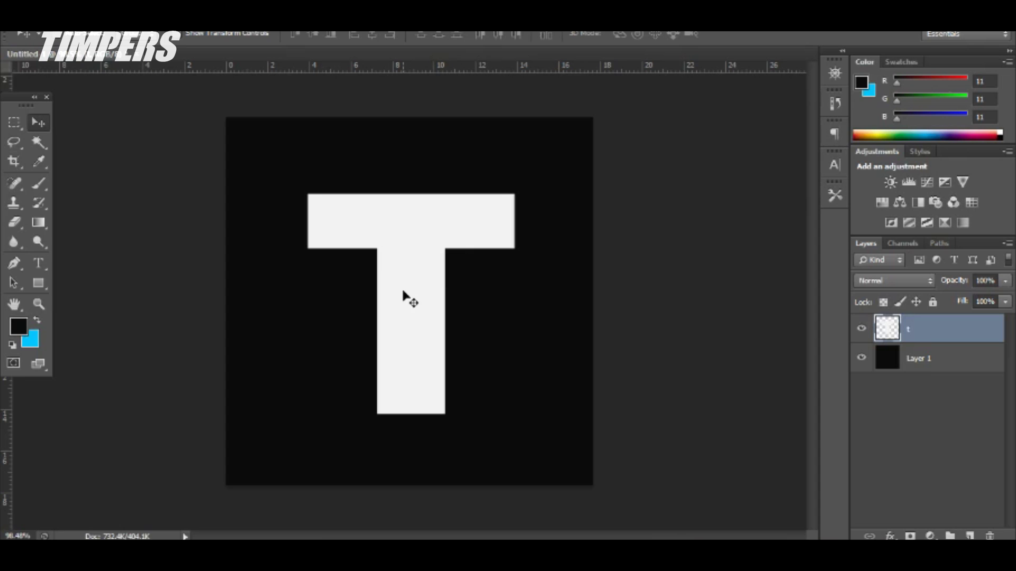
Step: Fine-tune the position of the rasterized T so it sits centred on the black canvas
scroll(316, 313, up, 2)
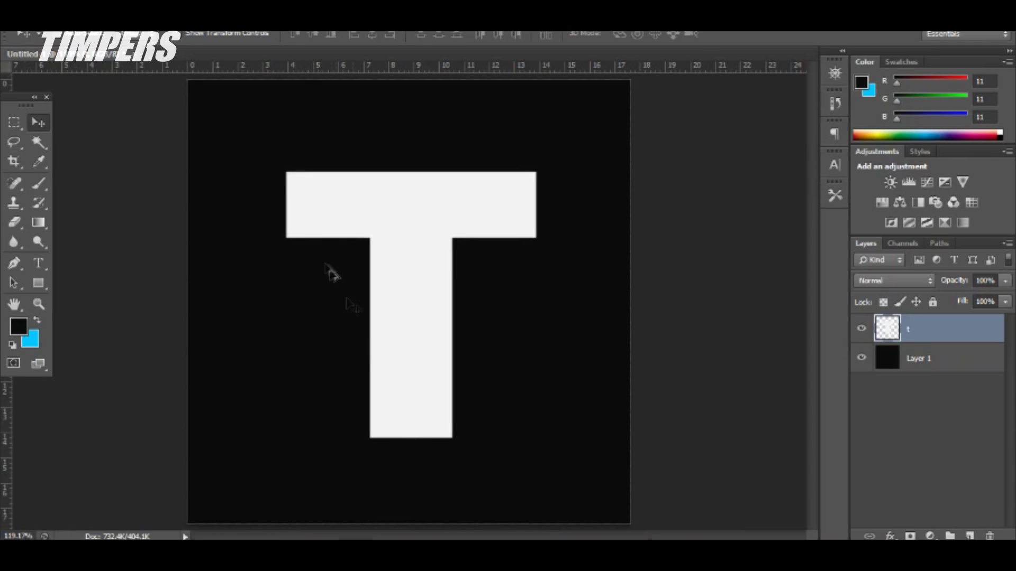
scroll(331, 265, down, 2)
drag(392, 276, 386, 272)
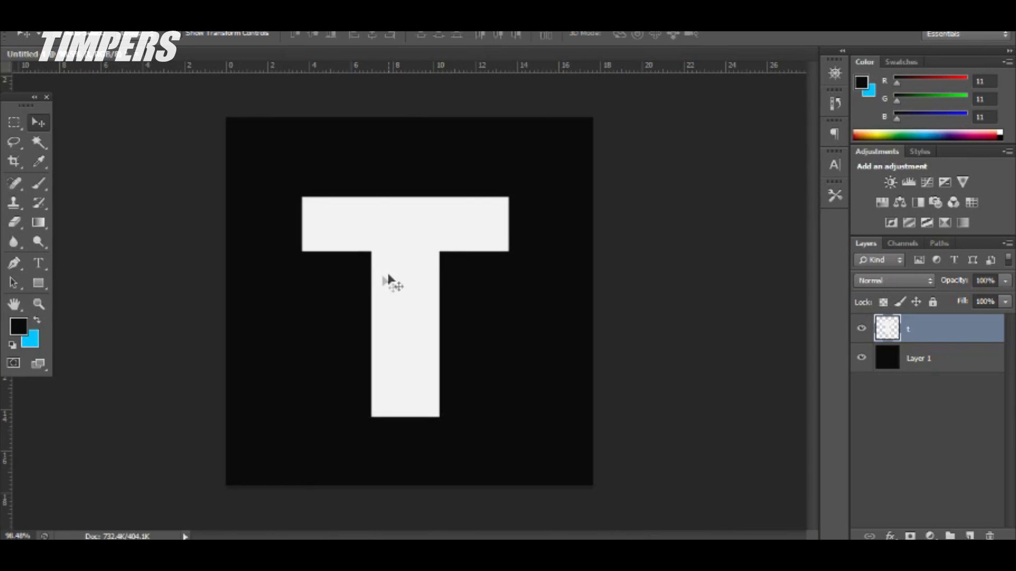
scroll(240, 279, up, 3)
scroll(136, 298, up, 1)
scroll(526, 313, down, 1)
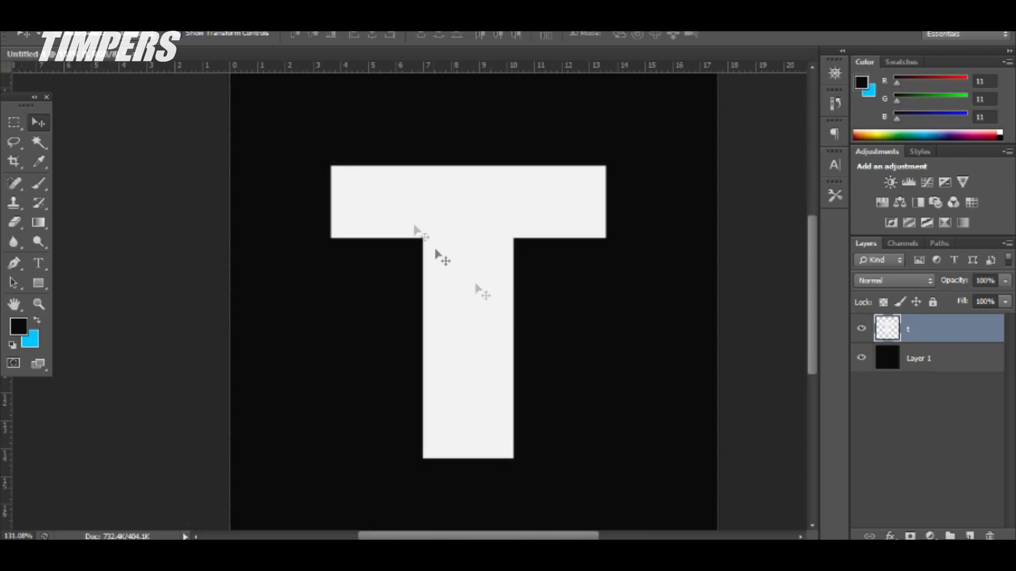
drag(485, 321, 497, 318)
scroll(489, 316, down, 2)
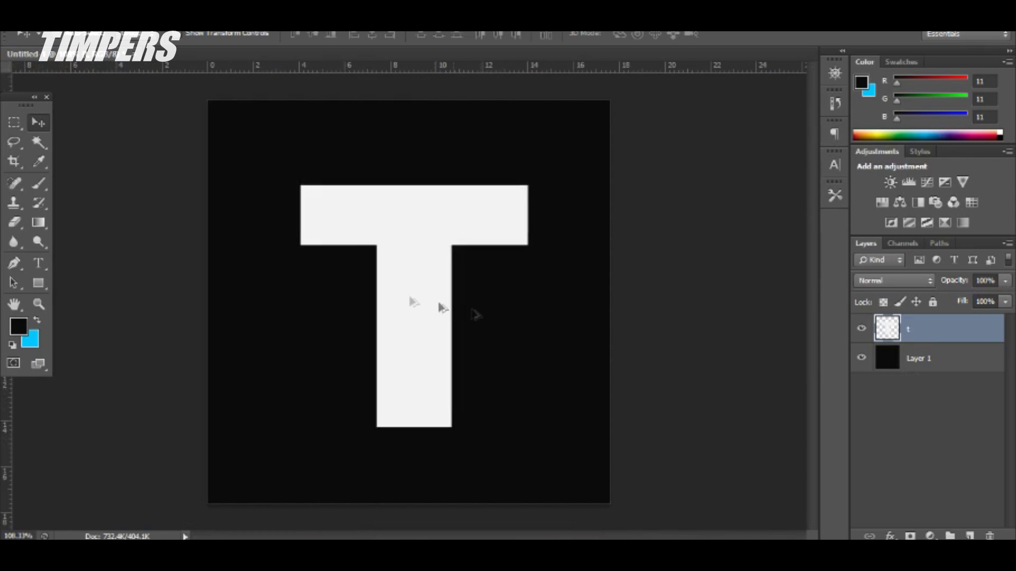
drag(426, 224, 422, 226)
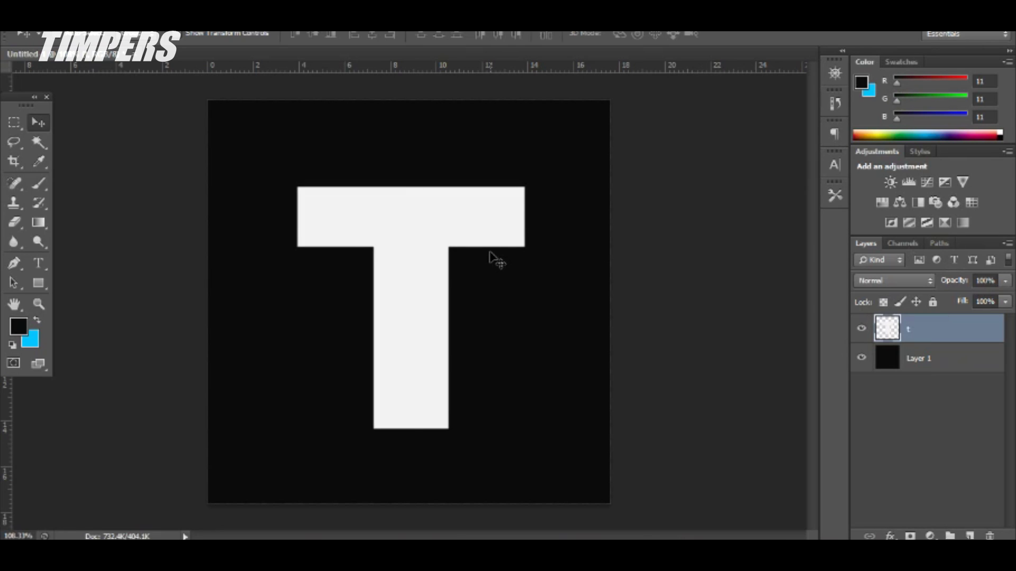
Step: Transform the T to about 83% width, slightly lower its top edge and slant it to the right
key(ctrl+t)
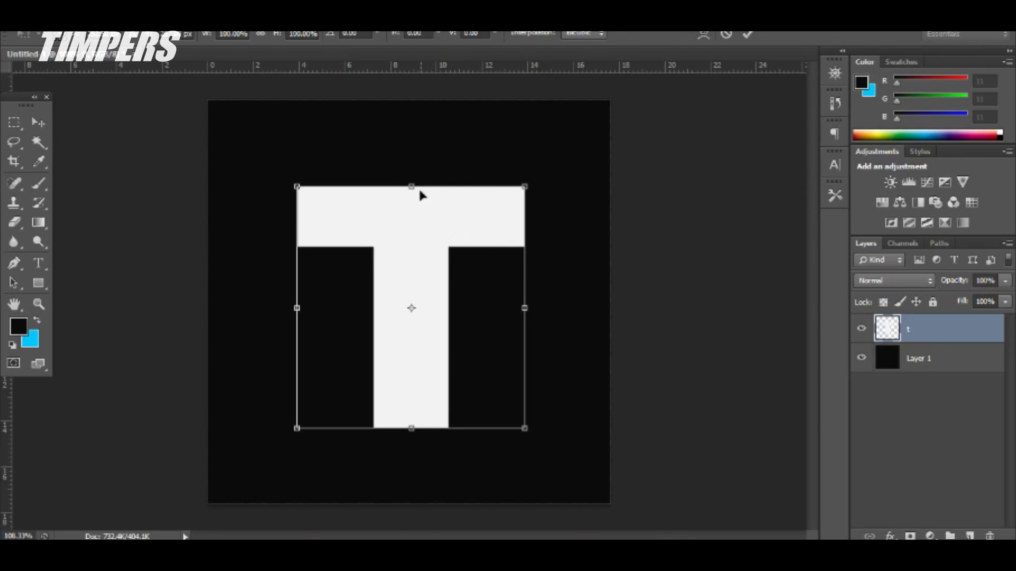
drag(527, 310, 472, 288)
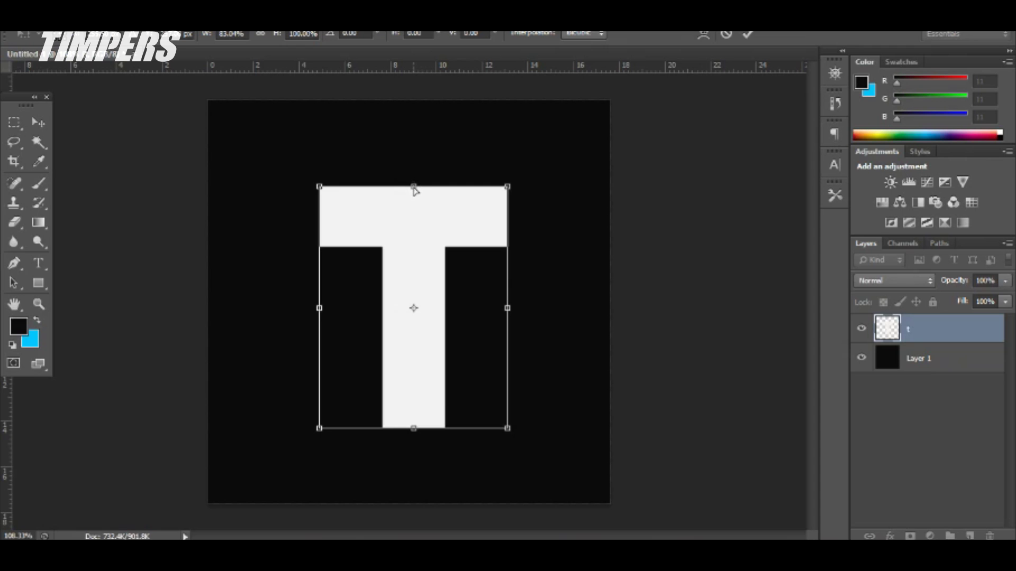
drag(414, 188, 434, 201)
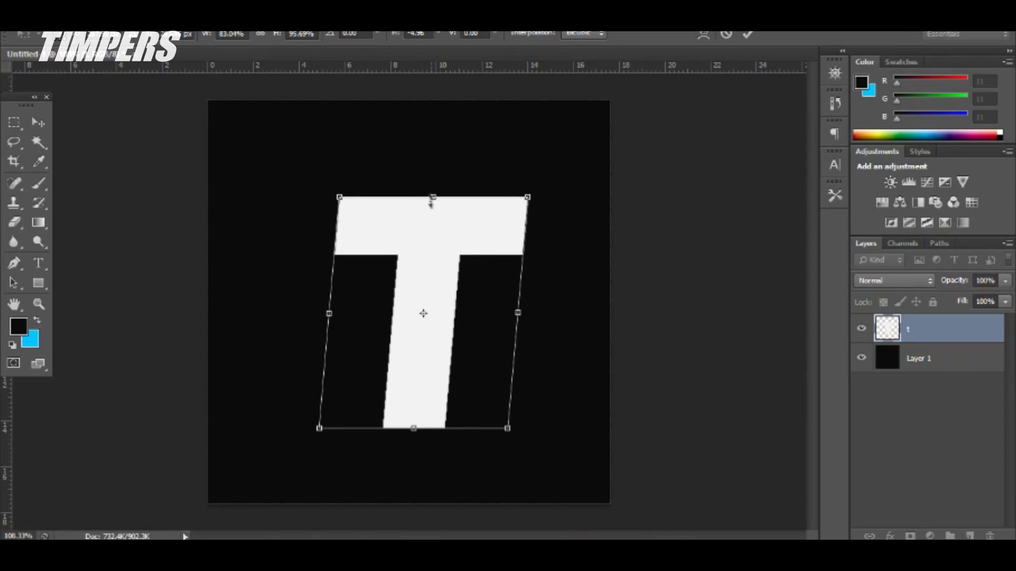
drag(439, 200, 410, 214)
key(Return)
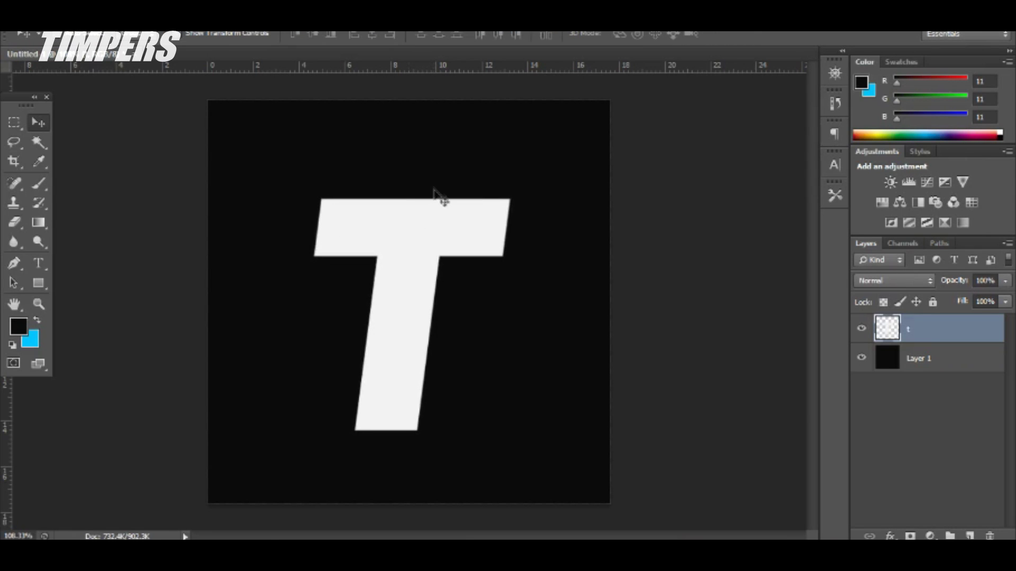
Step: Rotate the slanted T about 8.9° counterclockwise and shift it slightly to the right
key(ctrl+t)
right_click(402, 220)
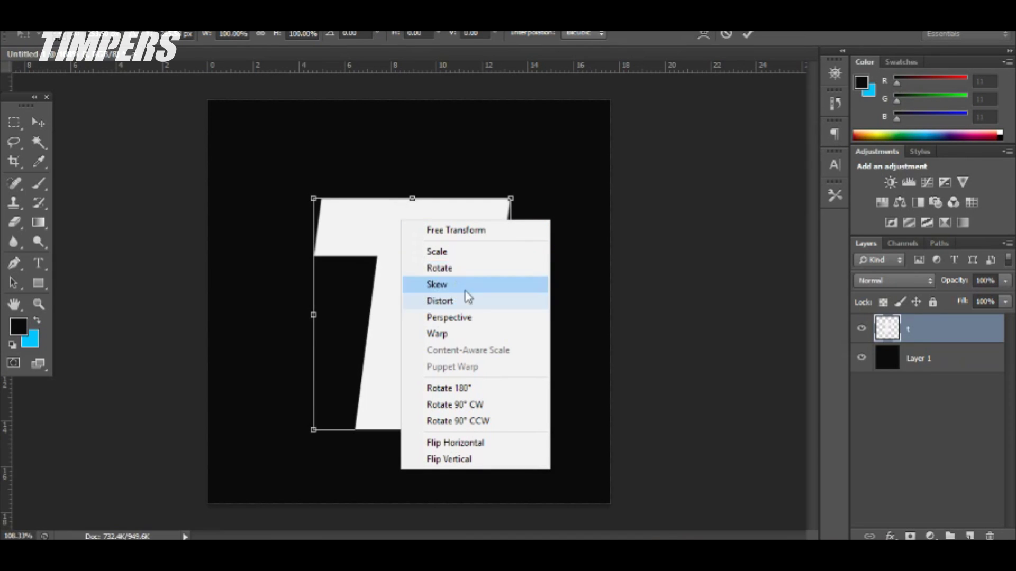
click(480, 268)
drag(543, 242, 544, 211)
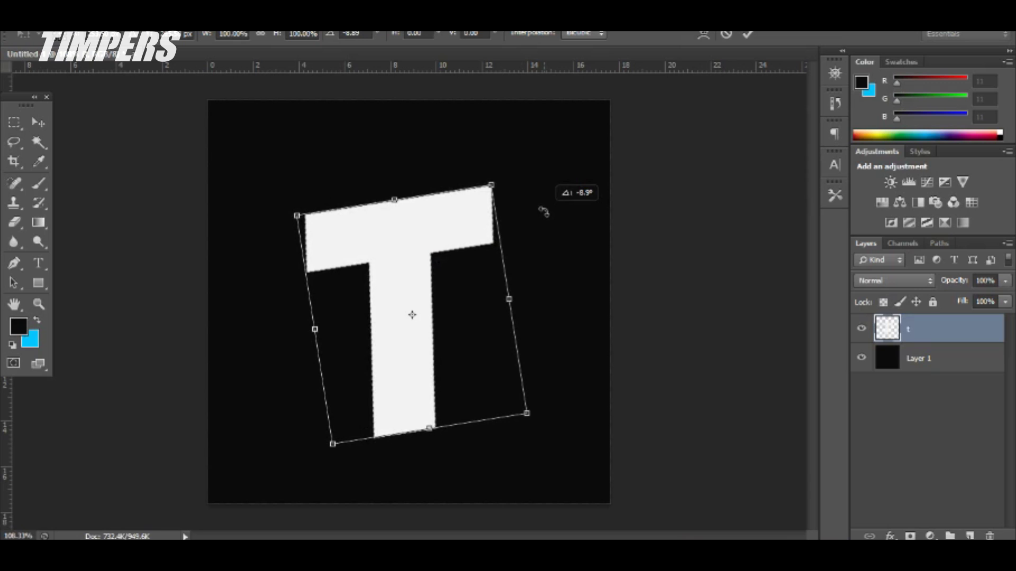
mouse_move(468, 310)
mouse_down()
mouse_move(478, 302)
mouse_move(475, 310)
mouse_up()
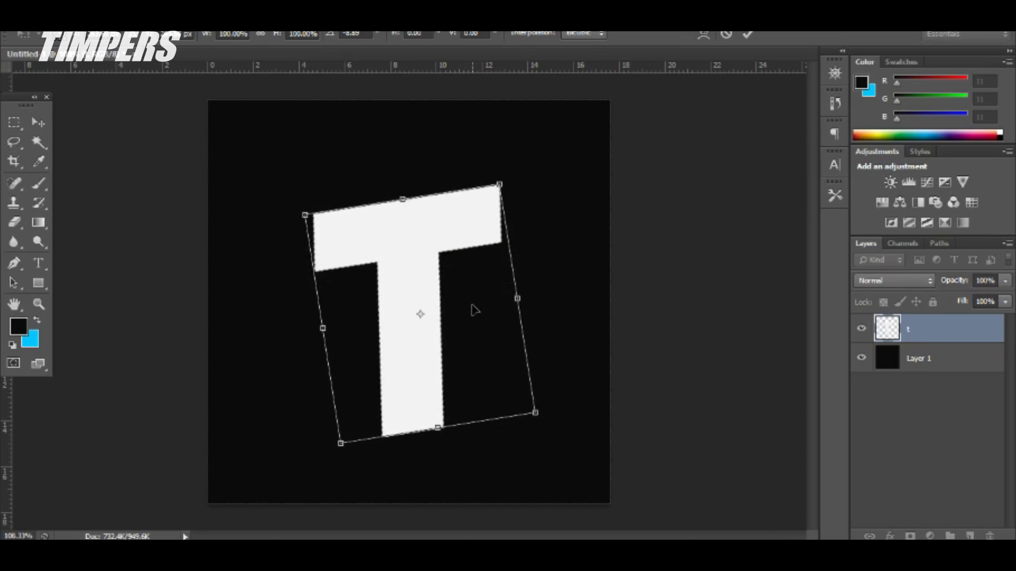
key(Return)
Step: Apply a Perspective transform to the T, narrowing its lower end slightly
scroll(390, 358, up, 2)
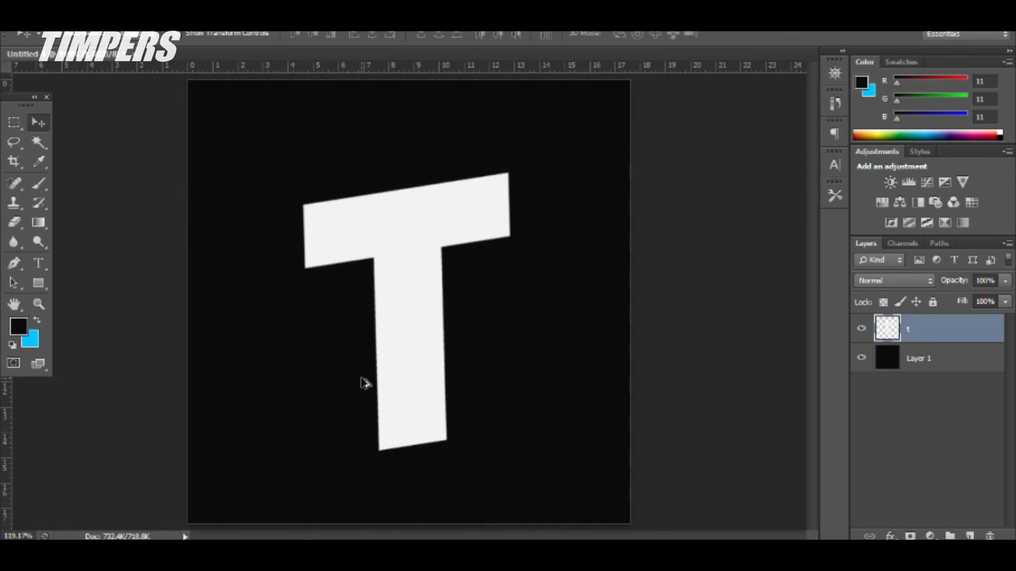
key(ctrl+t)
right_click(386, 307)
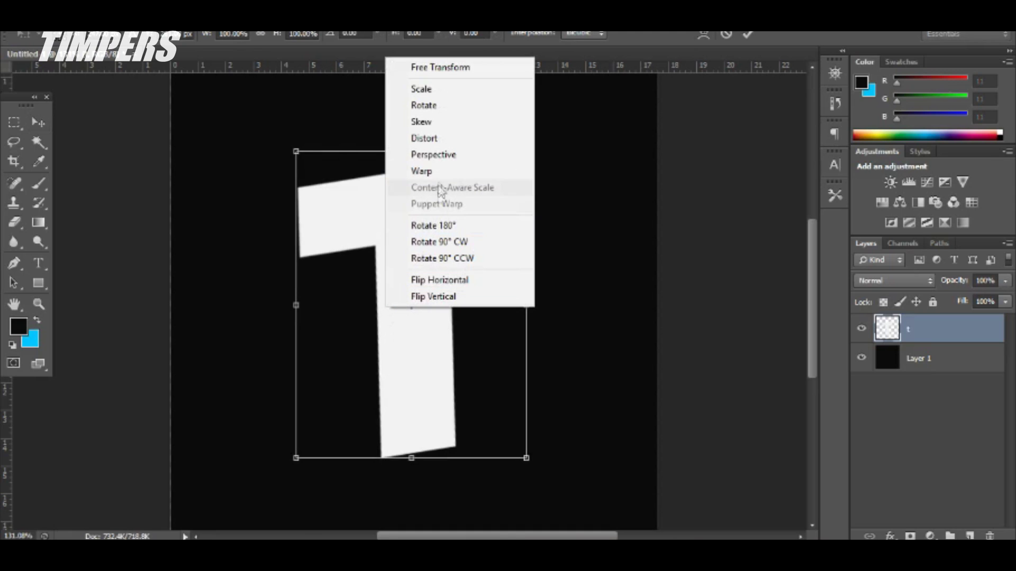
click(452, 156)
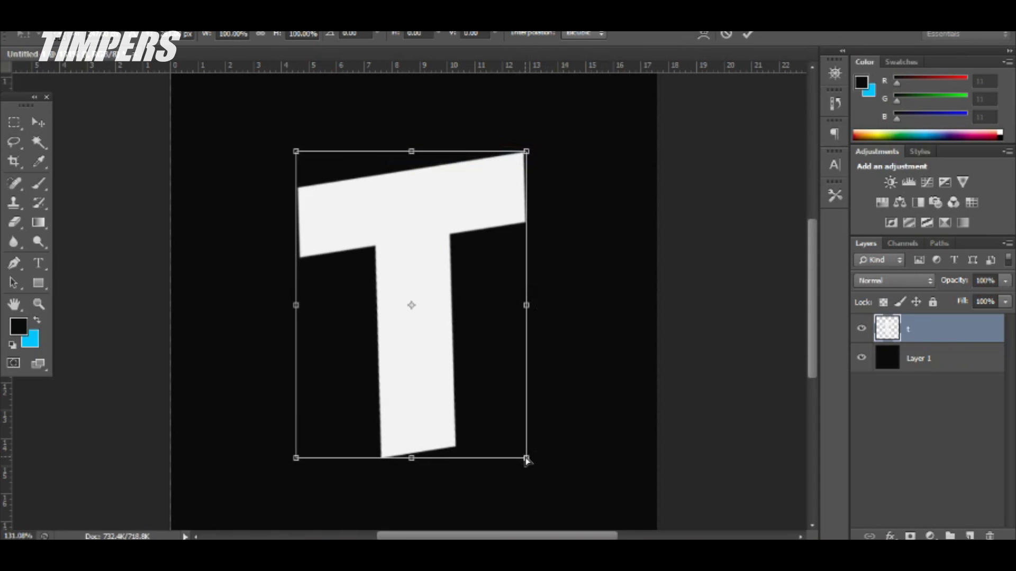
mouse_move(527, 459)
mouse_down()
mouse_move(563, 460)
mouse_move(483, 464)
mouse_move(526, 473)
mouse_move(511, 466)
mouse_move(519, 462)
mouse_up()
key(Return)
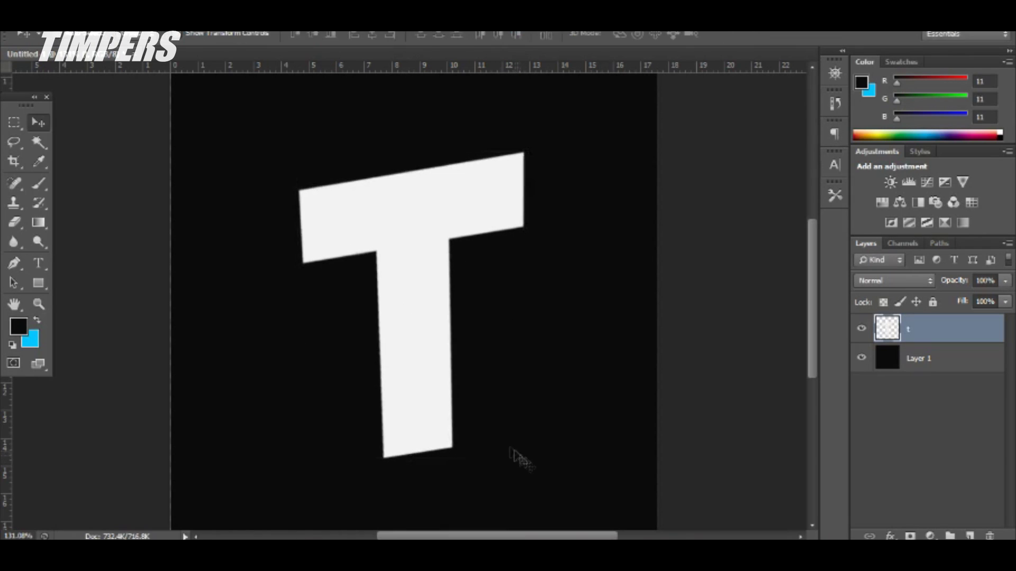
Step: Nudge the perspective-shaped T slightly up and to the right on the canvas
scroll(422, 342, down, 3)
scroll(418, 336, up, 1)
mouse_move(411, 338)
mouse_down()
mouse_move(422, 344)
mouse_move(418, 329)
mouse_up()
scroll(418, 328, up, 1)
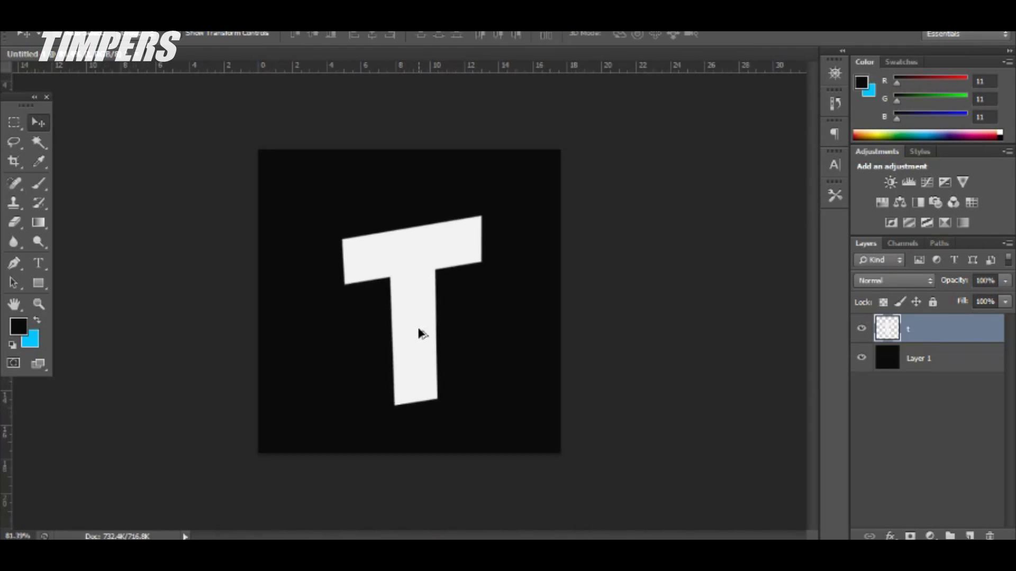
Step: Add an upright white T as a new text layer and arrange it beside the slanted T, shifting the slanted one left
key(t)
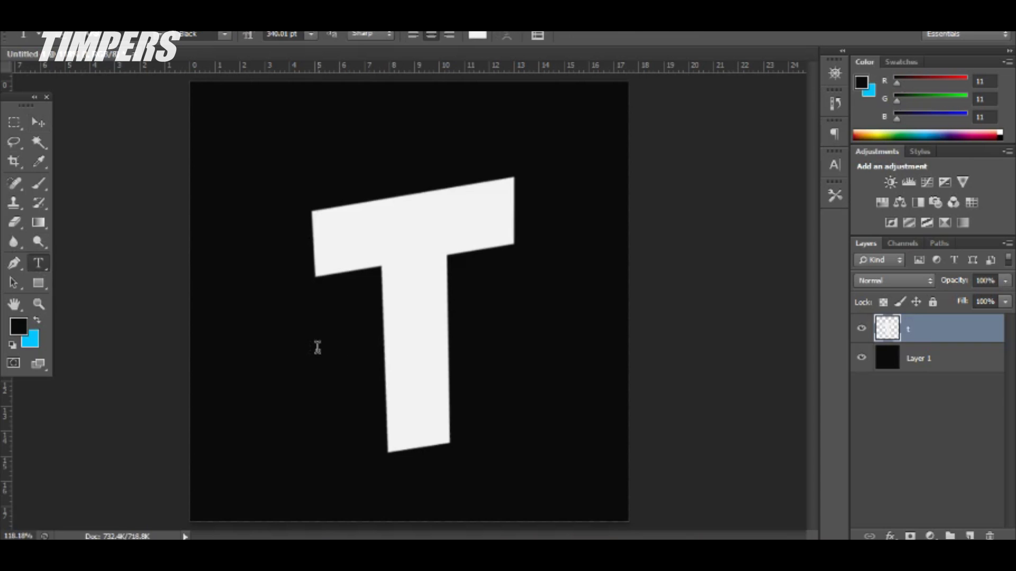
click(317, 348)
text(T)
click(43, 127)
drag(387, 273, 642, 417)
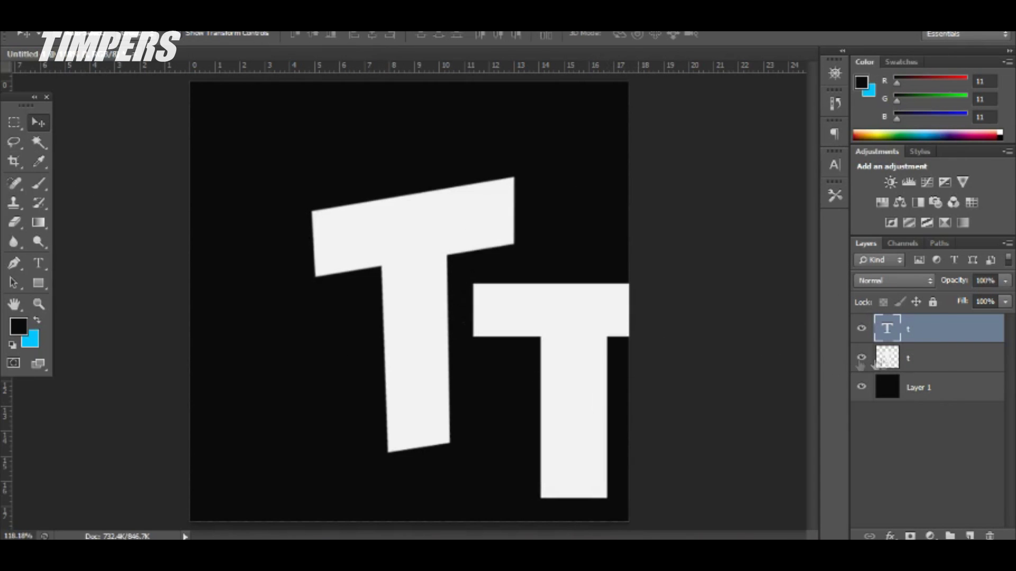
click(944, 359)
drag(341, 250, 243, 254)
click(930, 337)
drag(603, 333, 532, 328)
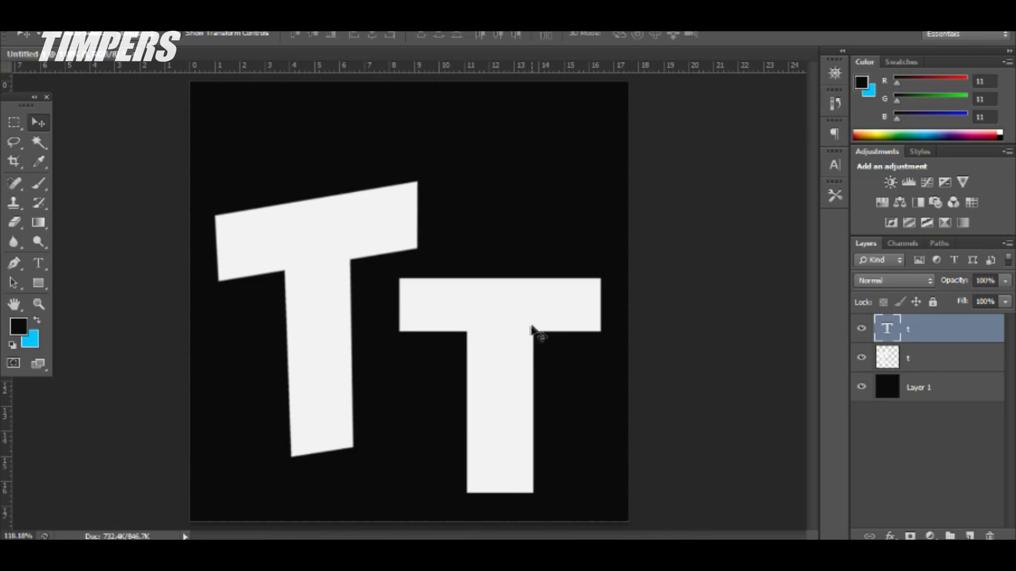
Step: Delete the upright T layer and move the slanted T back near the canvas centre
key(Delete)
drag(305, 263, 385, 259)
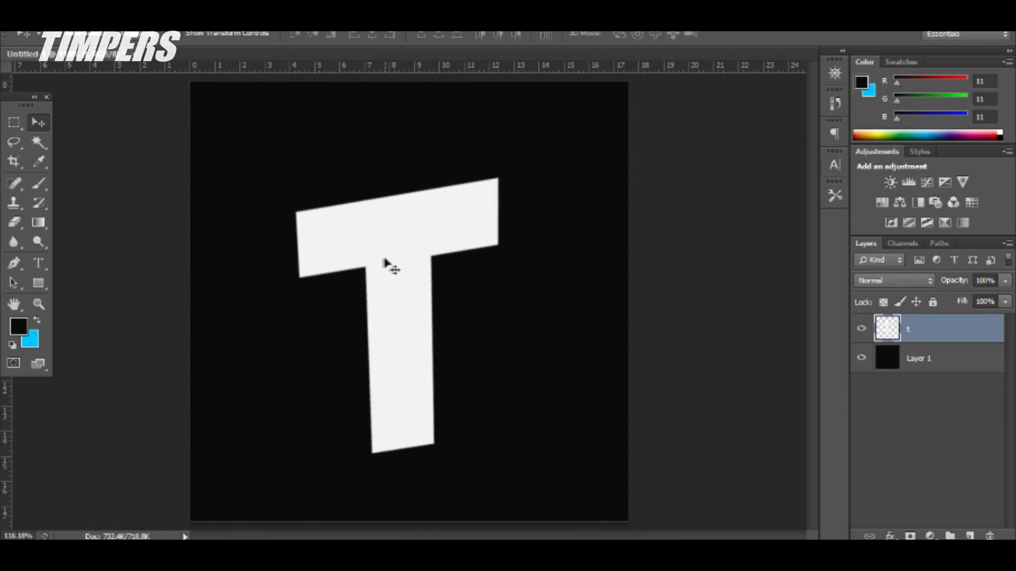
Step: Draw a closed triangular Pen path over the crossbar's left end, from the bottom corner to a point farther along the top edge
click(14, 263)
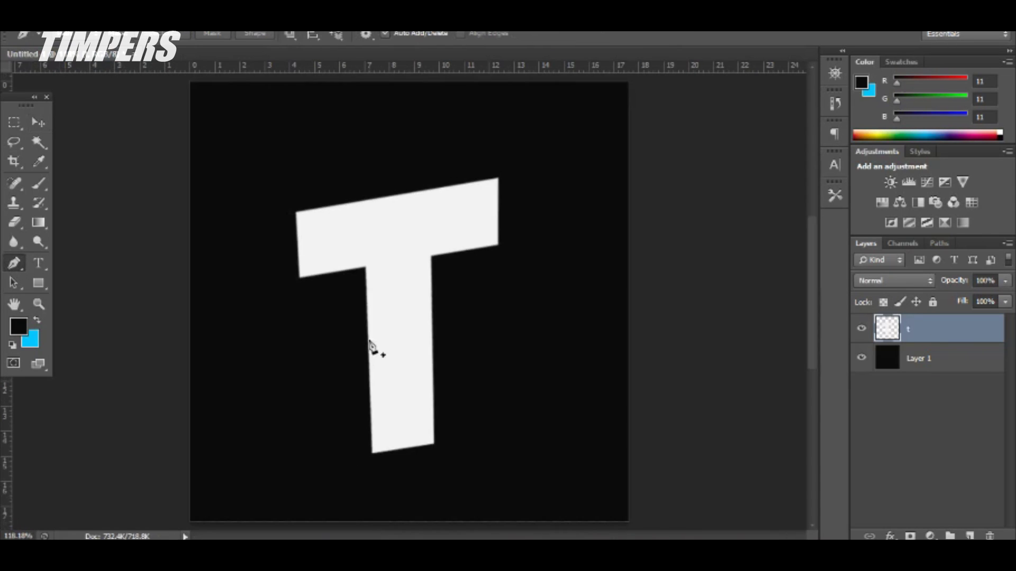
scroll(376, 371, down, 1)
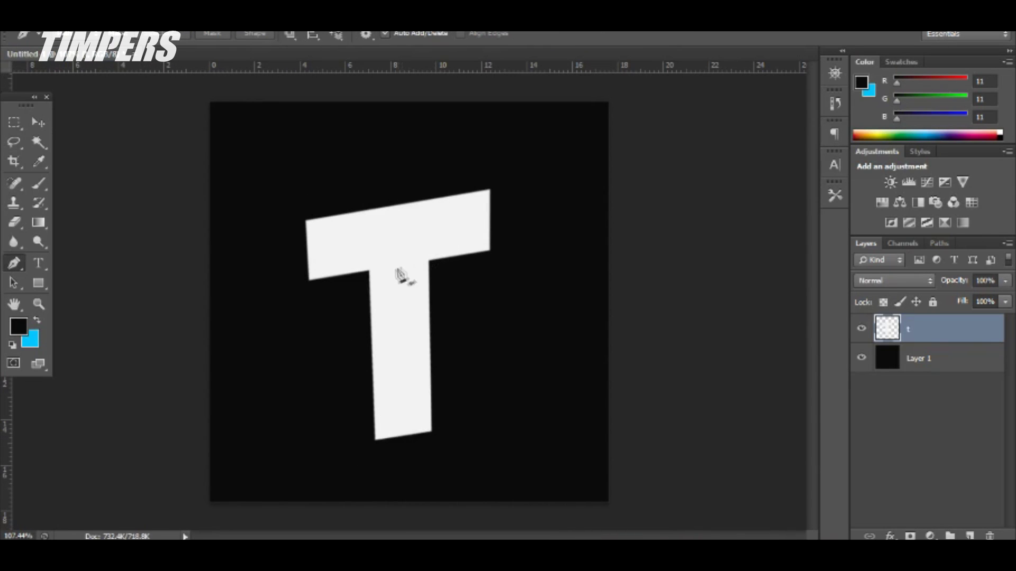
scroll(309, 283, up, 3)
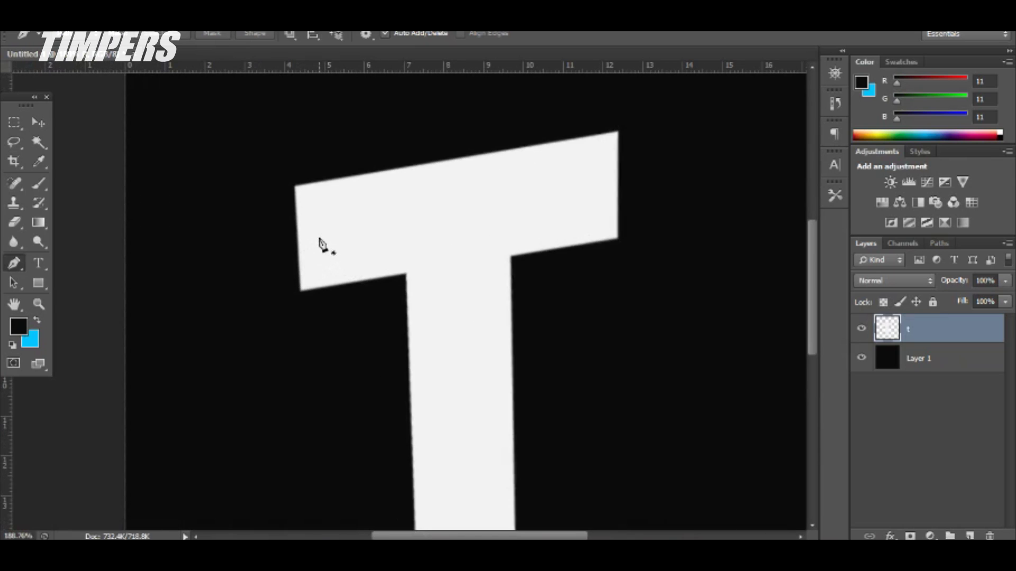
scroll(325, 198, up, 3)
click(336, 165)
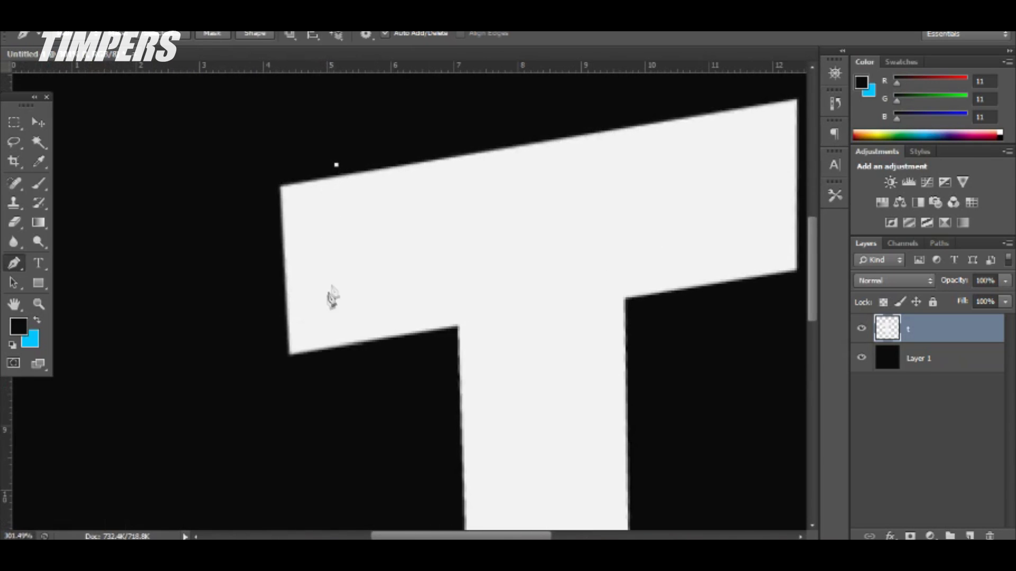
click(288, 368)
click(245, 152)
click(337, 166)
Step: Make a selection from the triangular path, delete the crossbar's left end inside it and deselect
right_click(340, 176)
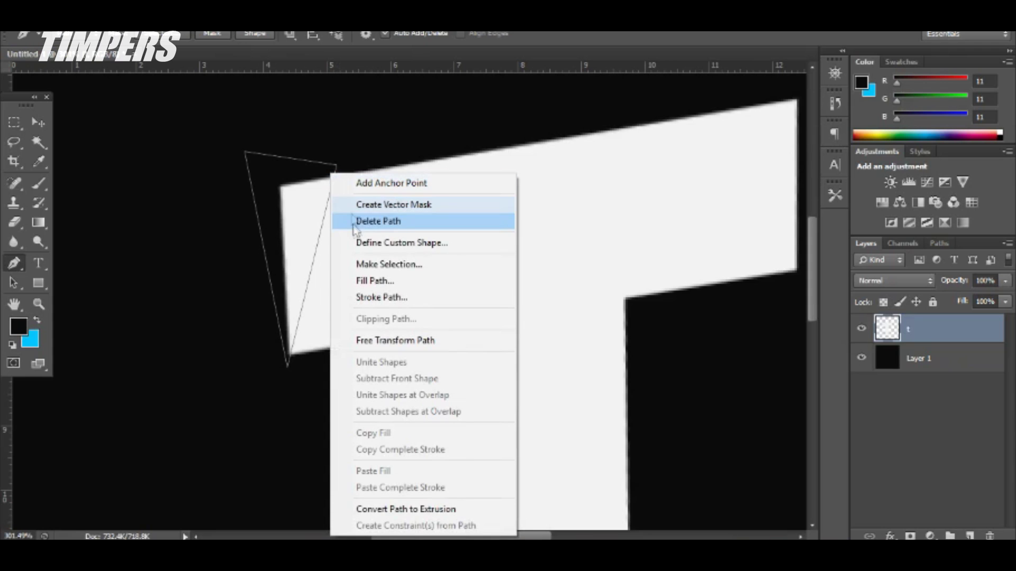
click(383, 262)
key(Return)
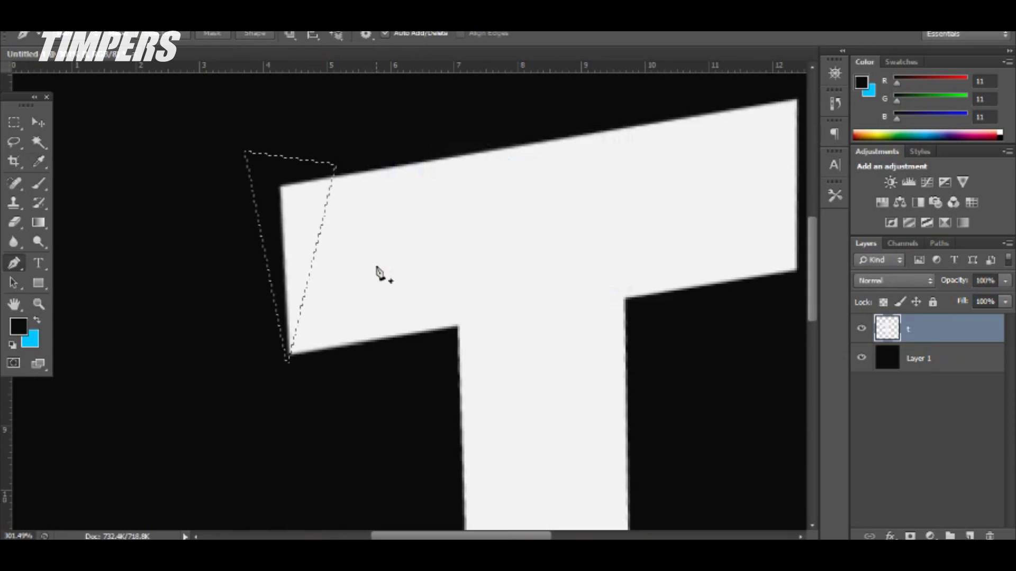
key(Delete)
key(ctrl+d)
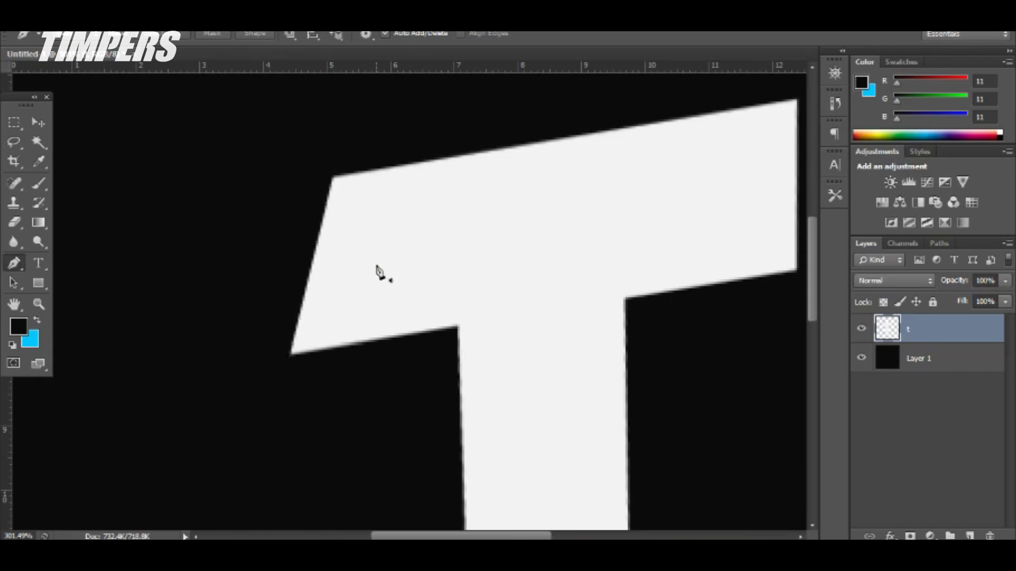
Step: Draw a closed four-point Pen path over the crossbar's right end, slanting inward from its top corner to just below the bottom edge
scroll(354, 212, down, 1)
scroll(356, 213, down, 5)
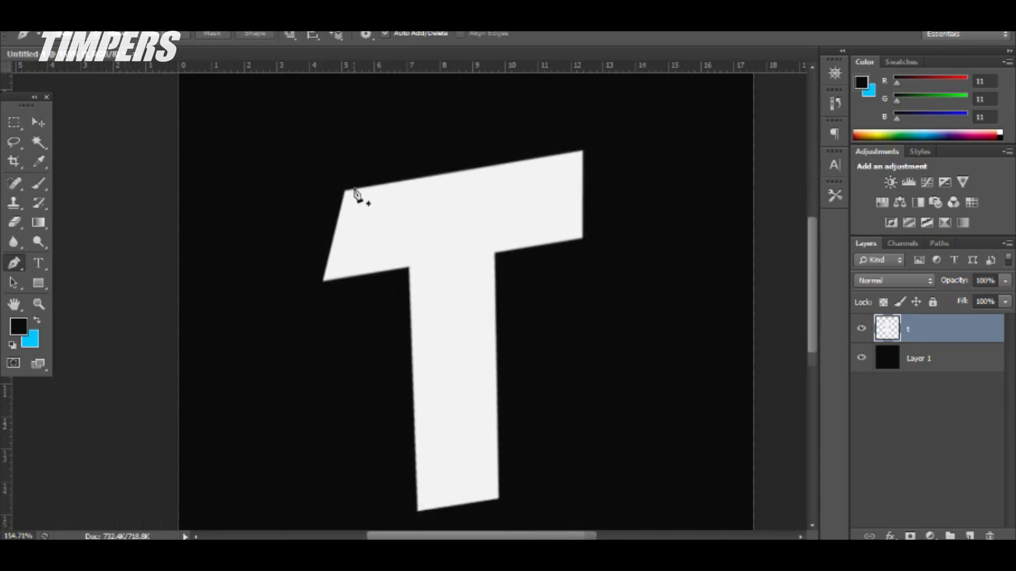
scroll(524, 243, up, 1)
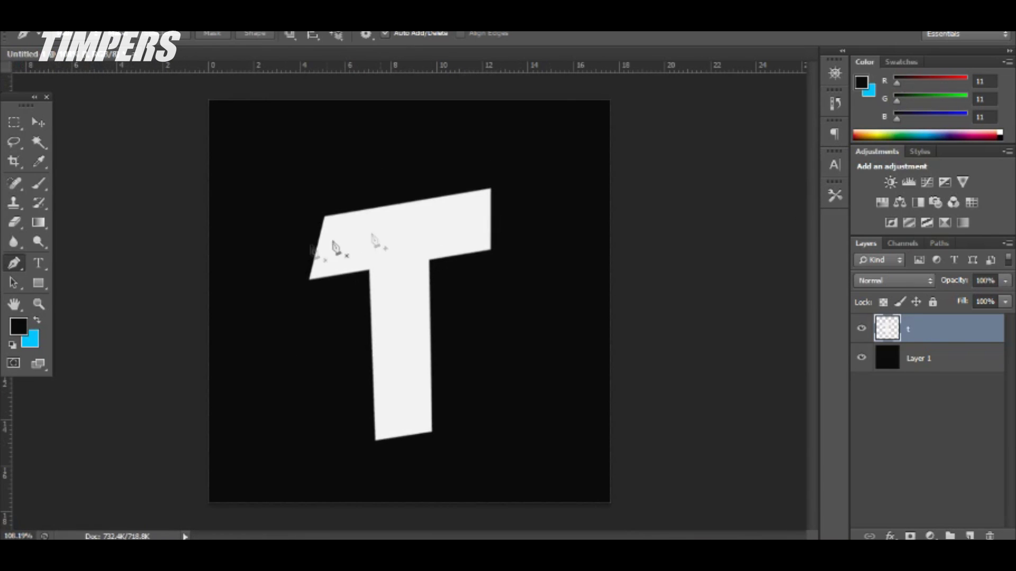
scroll(529, 228, up, 5)
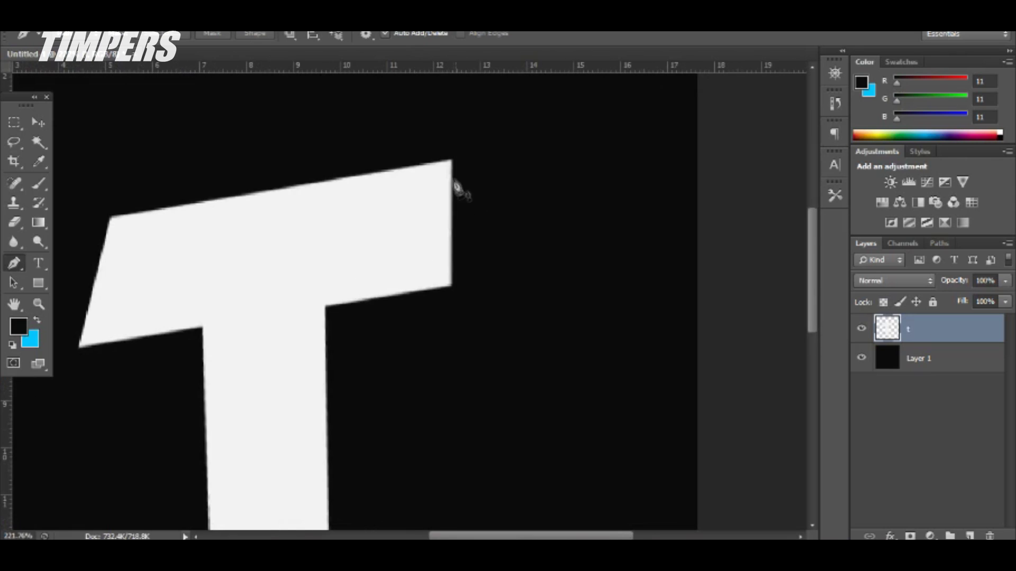
click(400, 365)
key(ctrl+z)
scroll(456, 156, up, 3)
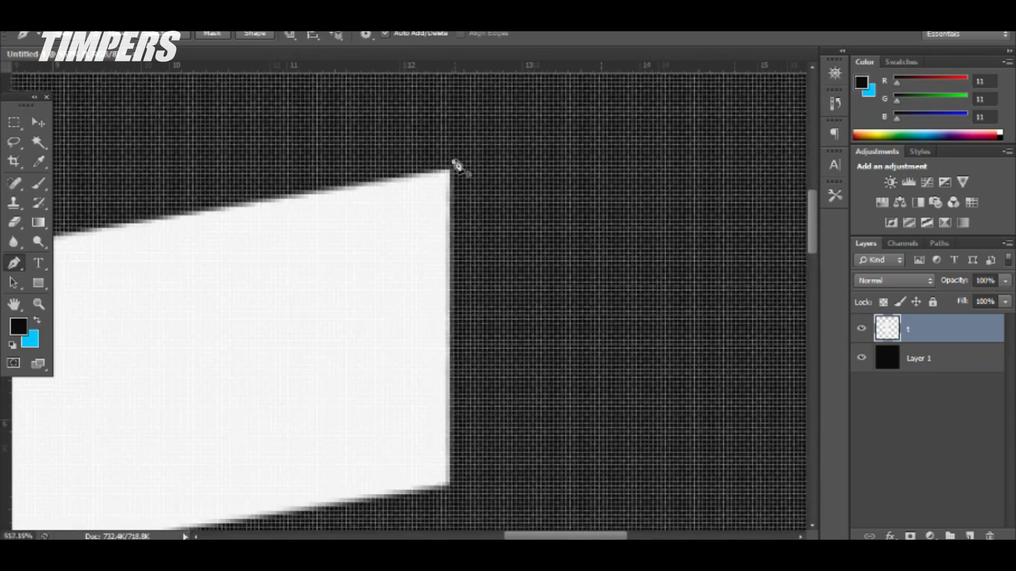
scroll(456, 165, down, 2)
click(379, 409)
click(487, 418)
click(487, 155)
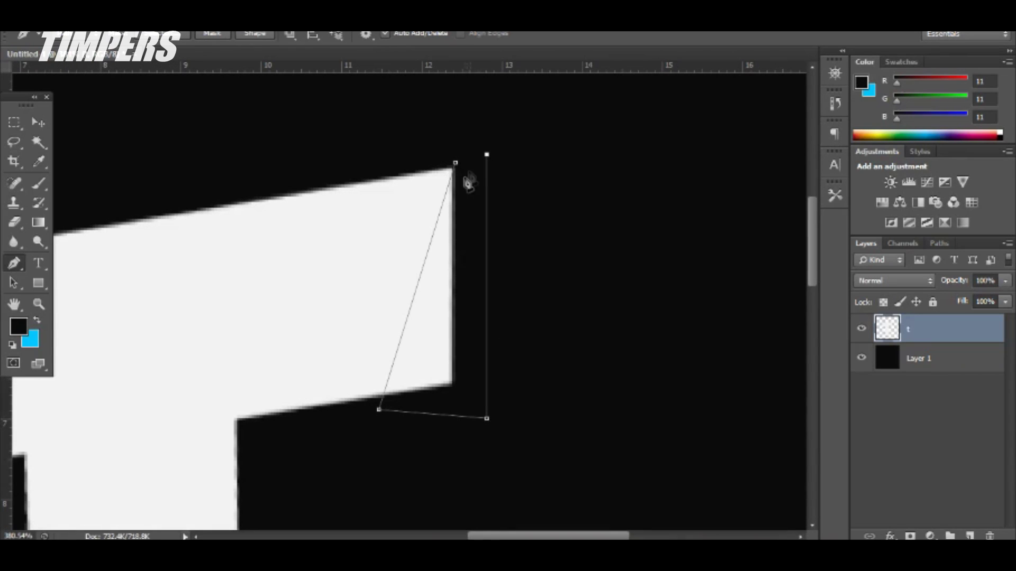
click(456, 164)
Step: Turn the right-hand path into a selection, remove that part of the crossbar and deselect
right_click(458, 165)
click(509, 223)
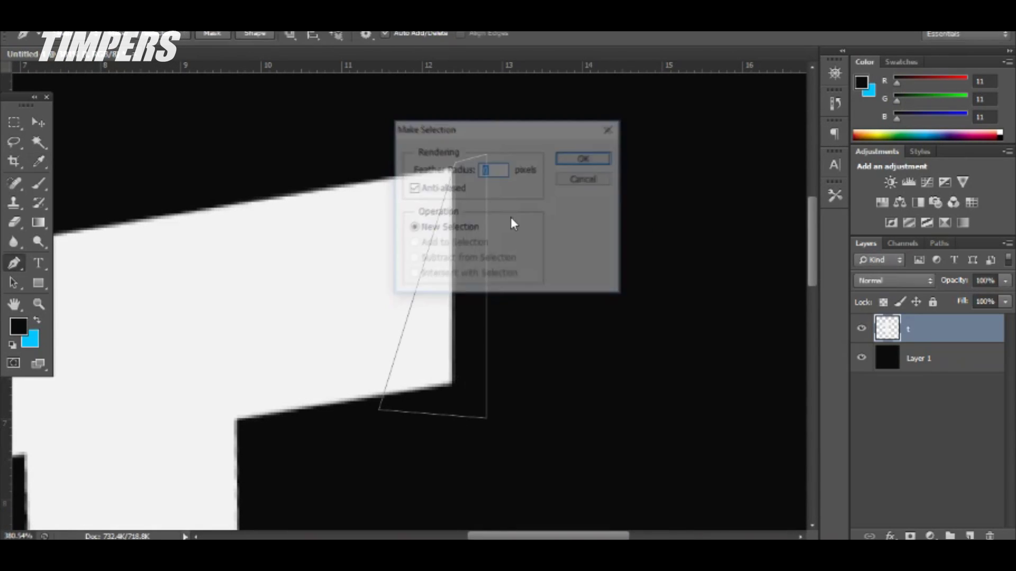
key(Return)
key(ctrl+d)
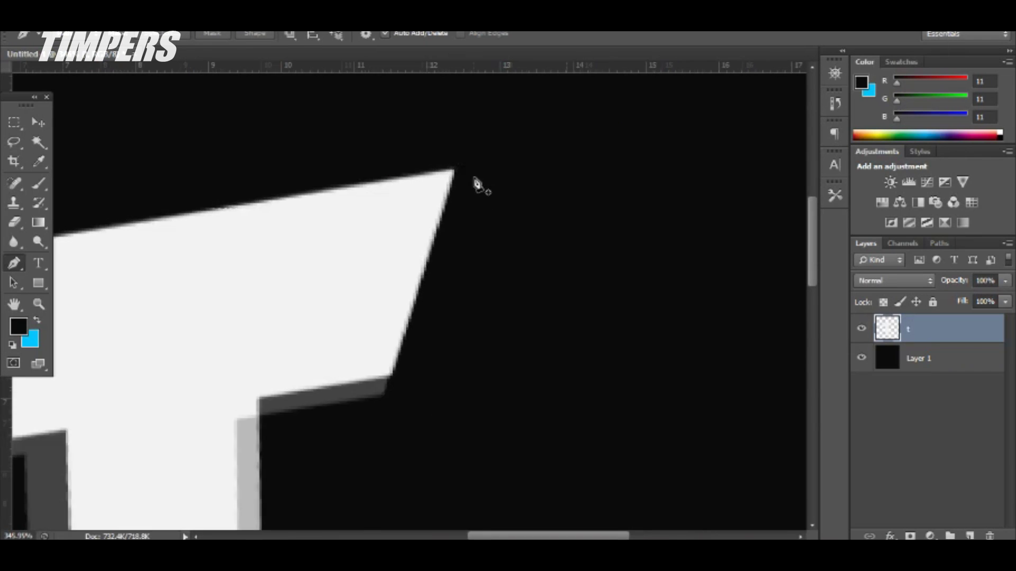
Step: Draw a closed Pen path around the stem's lower-right corner, running diagonally from the bottom-left corner up past the right edge
scroll(475, 181, down, 3)
scroll(470, 307, down, 2)
scroll(379, 483, up, 4)
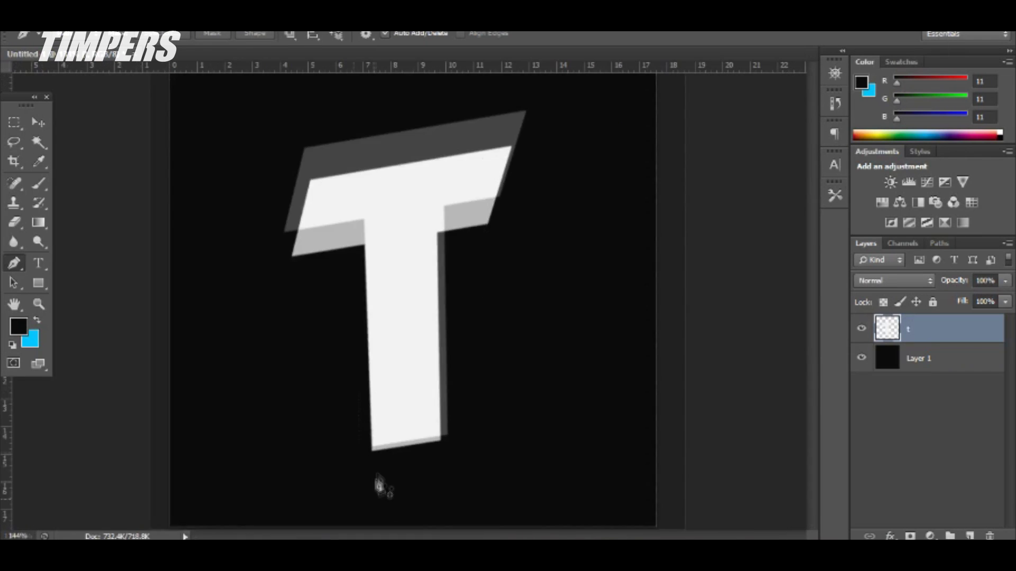
scroll(450, 318, up, 2)
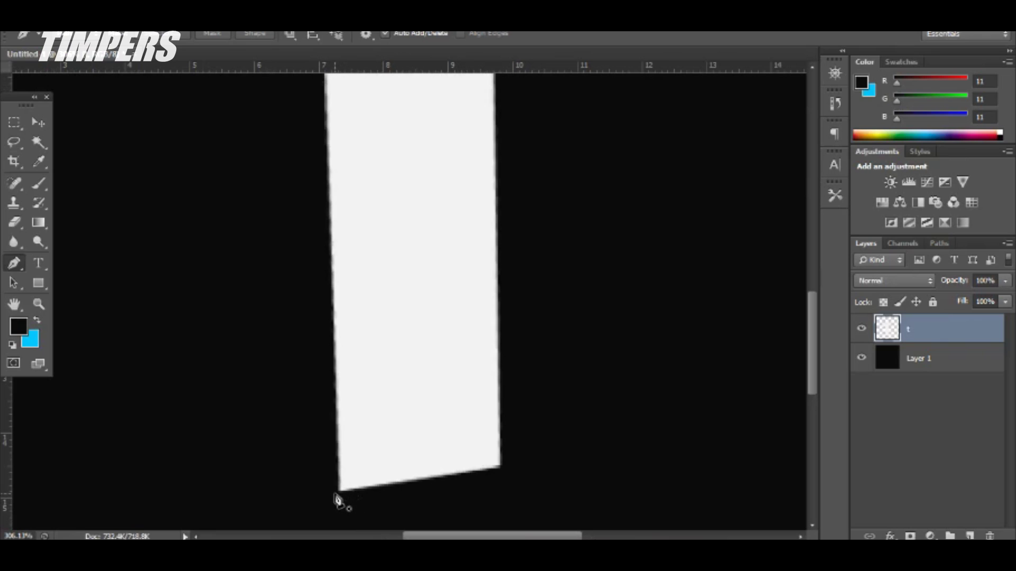
click(338, 495)
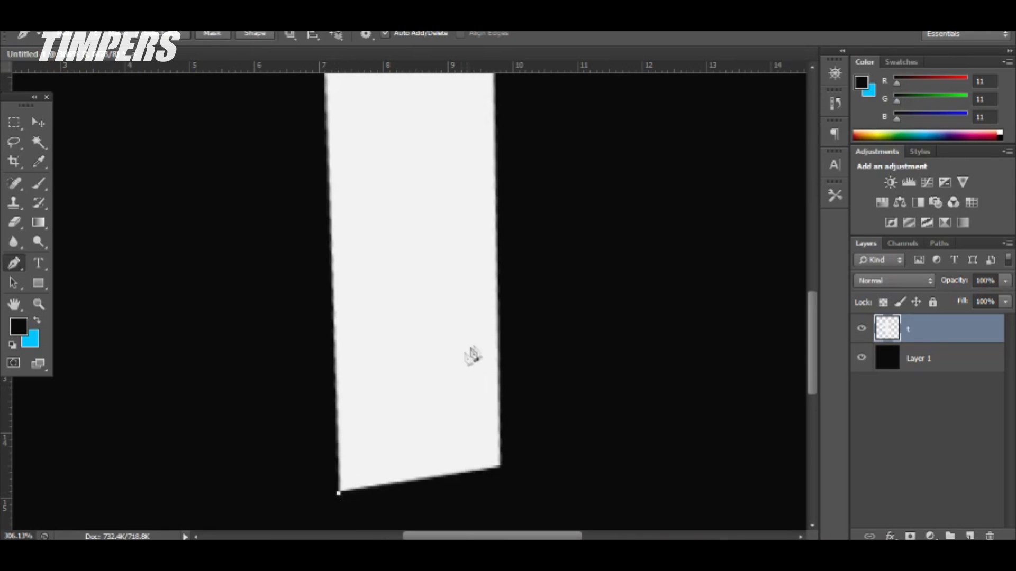
click(509, 320)
click(528, 526)
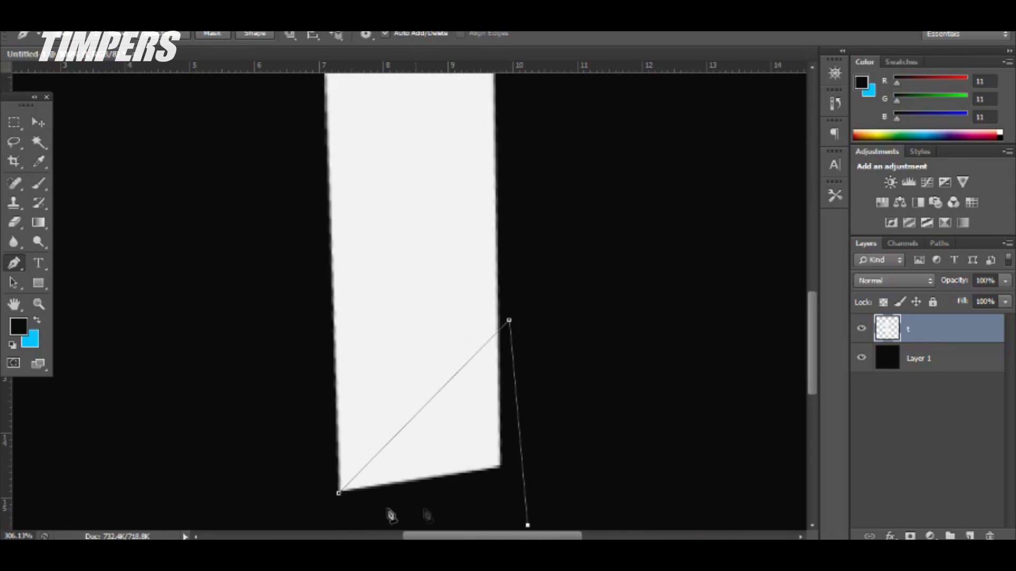
click(338, 494)
Step: Make a selection from the stem path, delete the lower-right corner of the stem and deselect
right_click(338, 494)
click(451, 180)
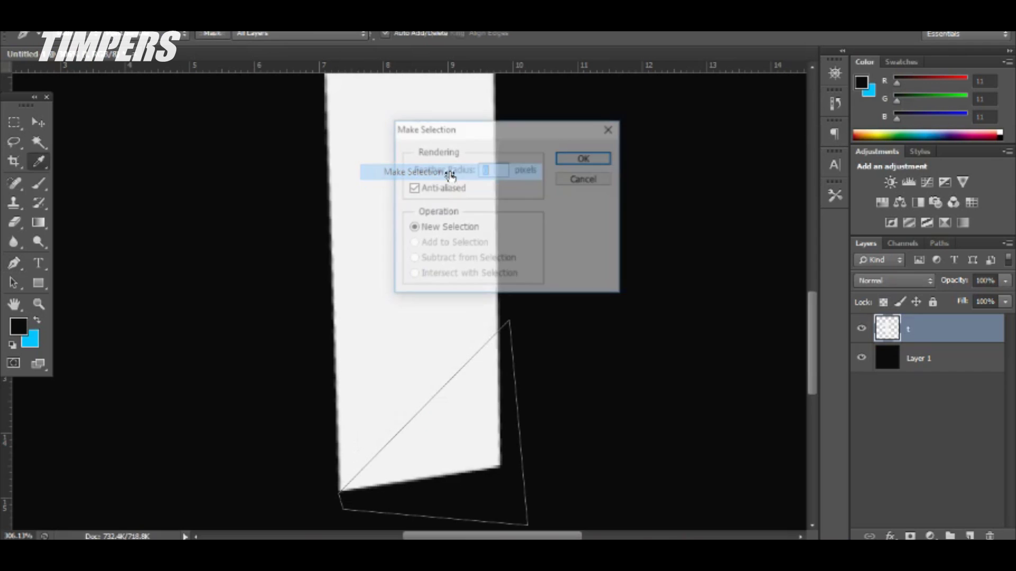
key(Return)
key(Delete)
key(ctrl+d)
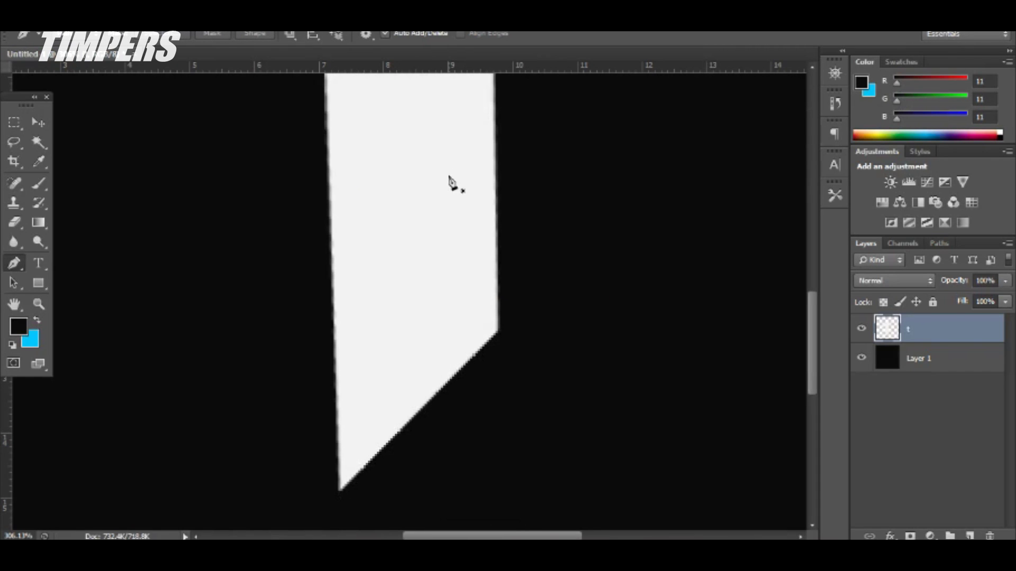
key(ctrl+0)
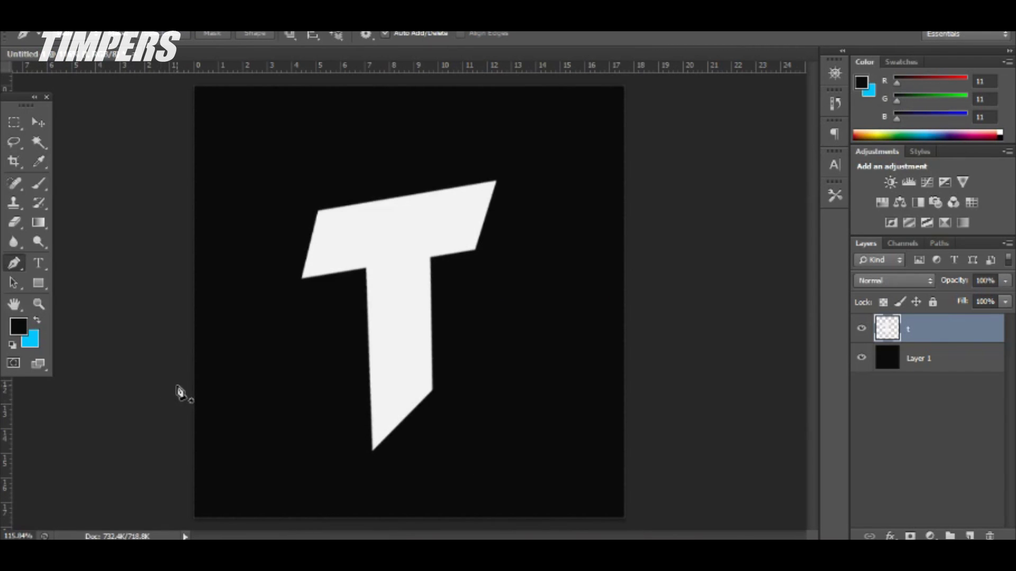
Step: Undo the stem cut back to the drawn path
key(ctrl+alt+z)
key(ctrl+alt+z)
key(ctrl+alt+z)
key(ctrl+alt+z)
key(ctrl+alt+z)
key(ctrl+alt+z)
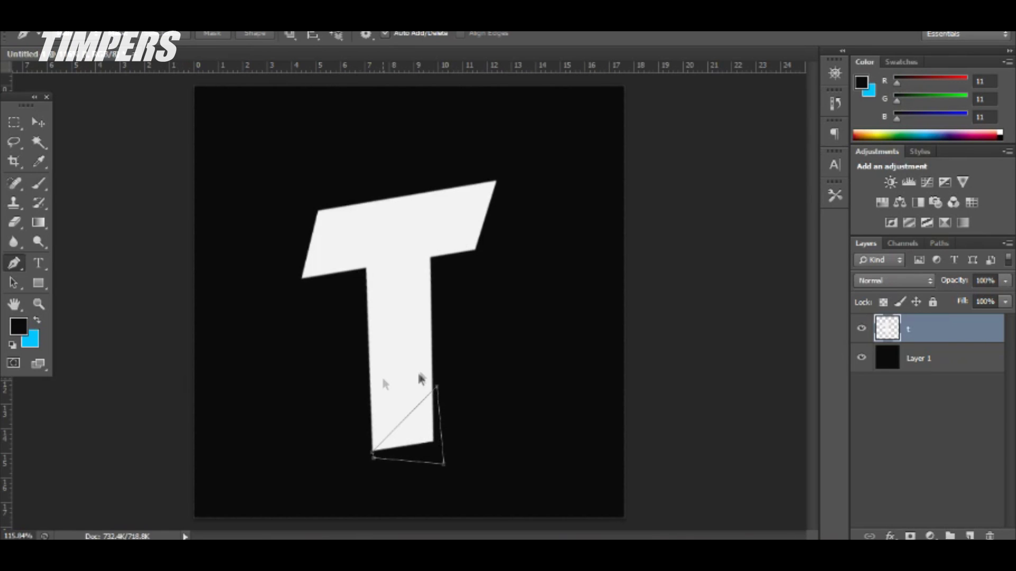
Step: Reshape the stem path so its diagonal meets the stem's right edge higher up and its lower points sit farther below the stem
click(437, 330)
click(453, 478)
click(366, 475)
Step: Convert the reshaped path to a selection, delete the stem area inside it to leave a sharp point, and deselect
right_click(397, 421)
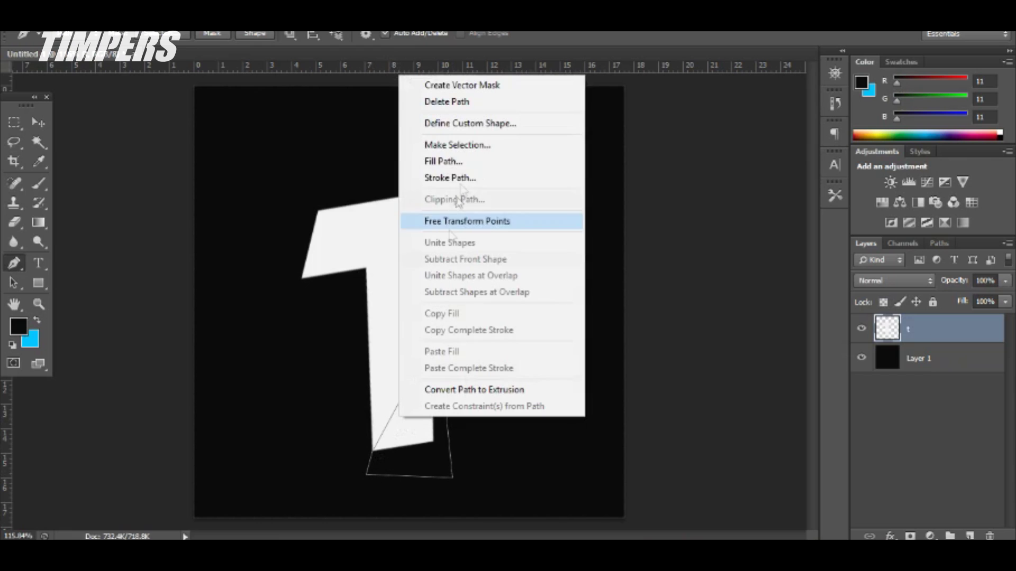
click(474, 144)
key(Return)
key(Delete)
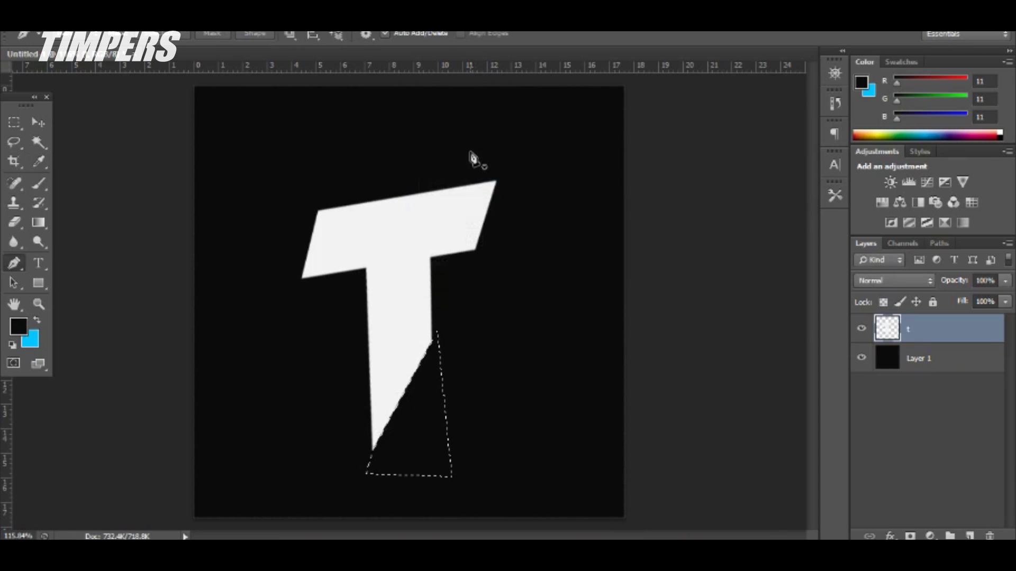
key(ctrl+d)
Step: Scale the cut T to about 85% width and 122% height with Free Transform
scroll(336, 369, down, 4)
scroll(318, 360, up, 3)
key(ctrl+t)
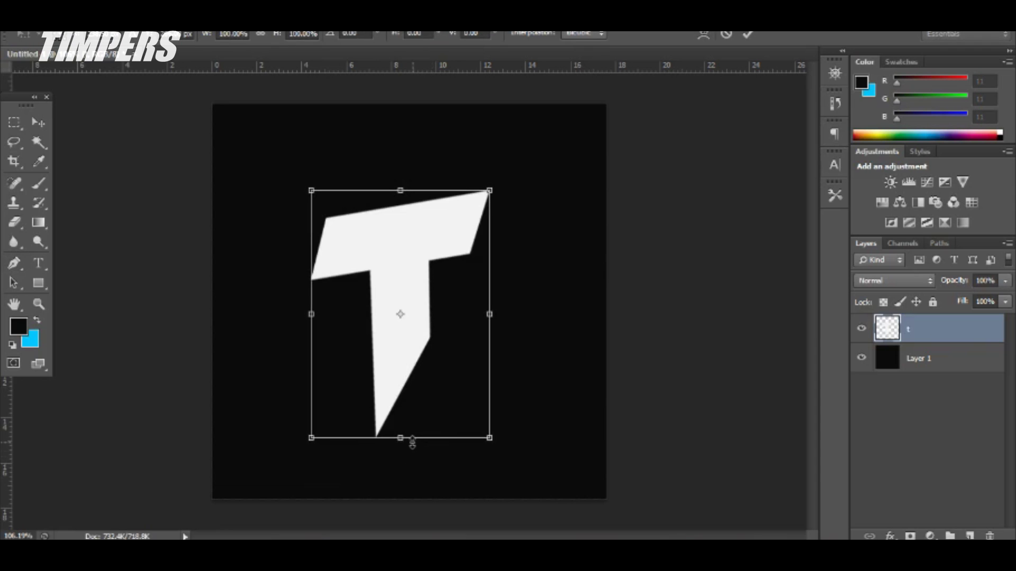
right_click(416, 300)
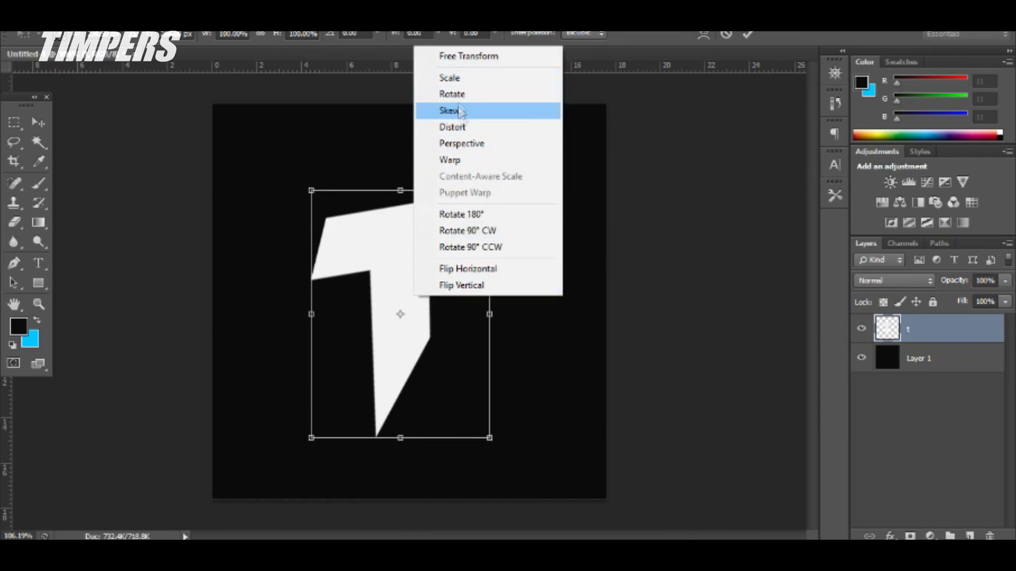
click(375, 470)
drag(402, 435, 406, 469)
drag(502, 314, 466, 306)
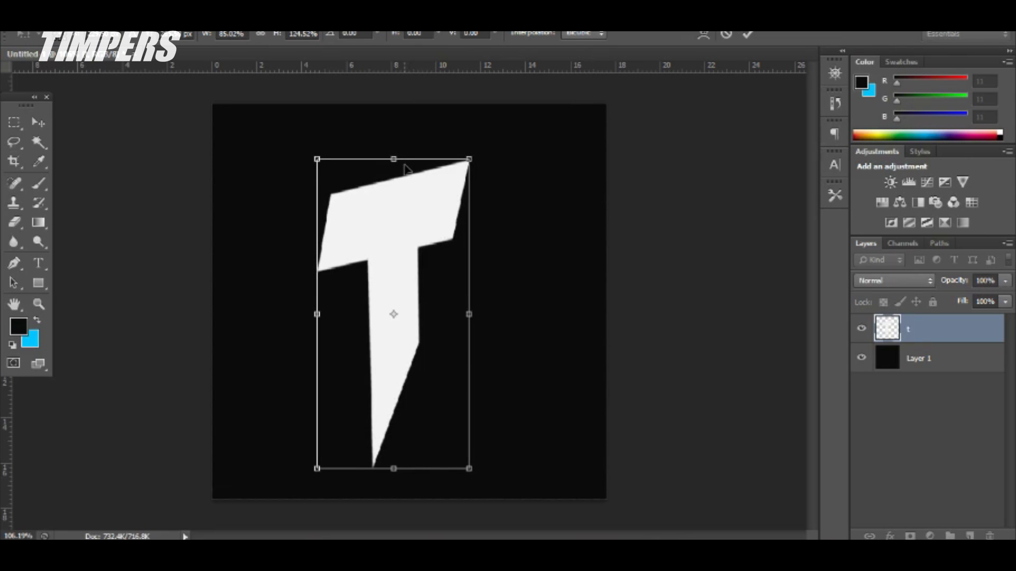
drag(398, 159, 396, 166)
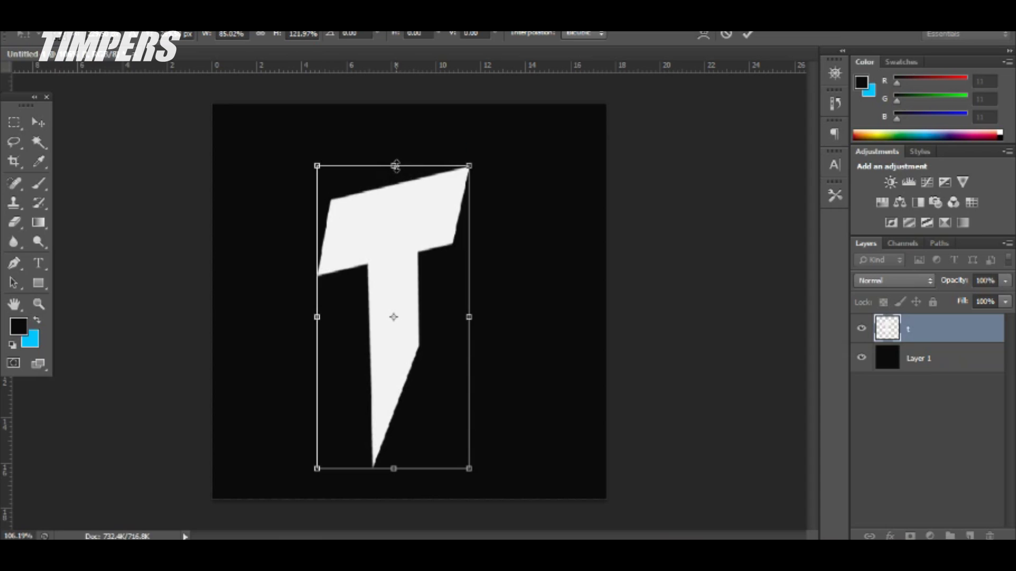
key(Return)
Step: Move the narrowed T slightly up and to the right on the canvas
drag(406, 244, 440, 255)
key(ctrl+z)
click(38, 123)
drag(391, 212, 402, 203)
Step: Draw a closed Pen path around a thin slanted strip along the top edge of the T's crossbar
scroll(458, 252, up, 3)
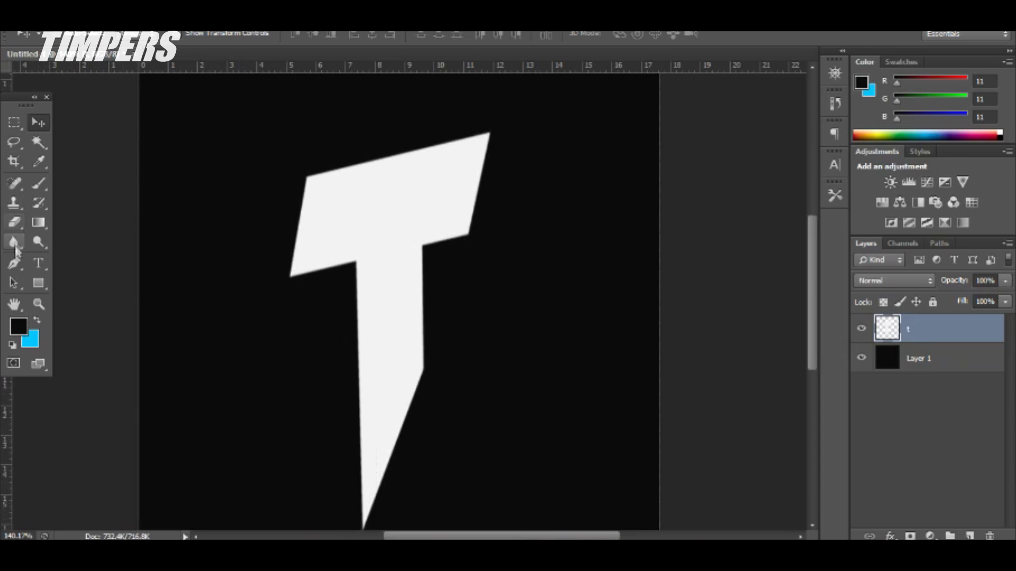
click(15, 262)
click(294, 196)
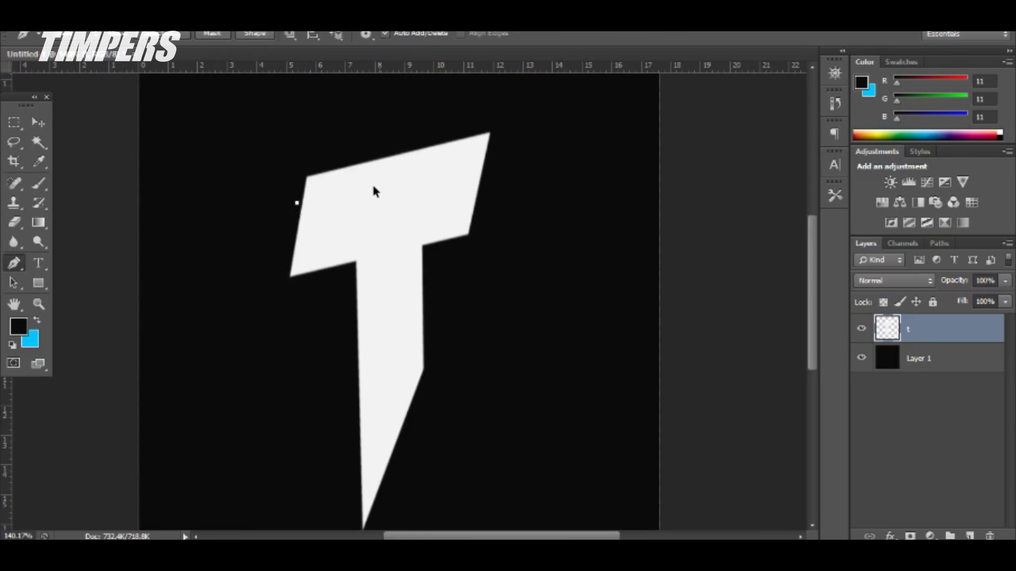
click(498, 152)
key(ctrl+z)
click(503, 144)
click(489, 104)
click(286, 170)
click(294, 196)
Step: Convert the crossbar path to a selection, delete the strip inside it to thin the bar, and deselect
right_click(314, 175)
click(363, 244)
key(Return)
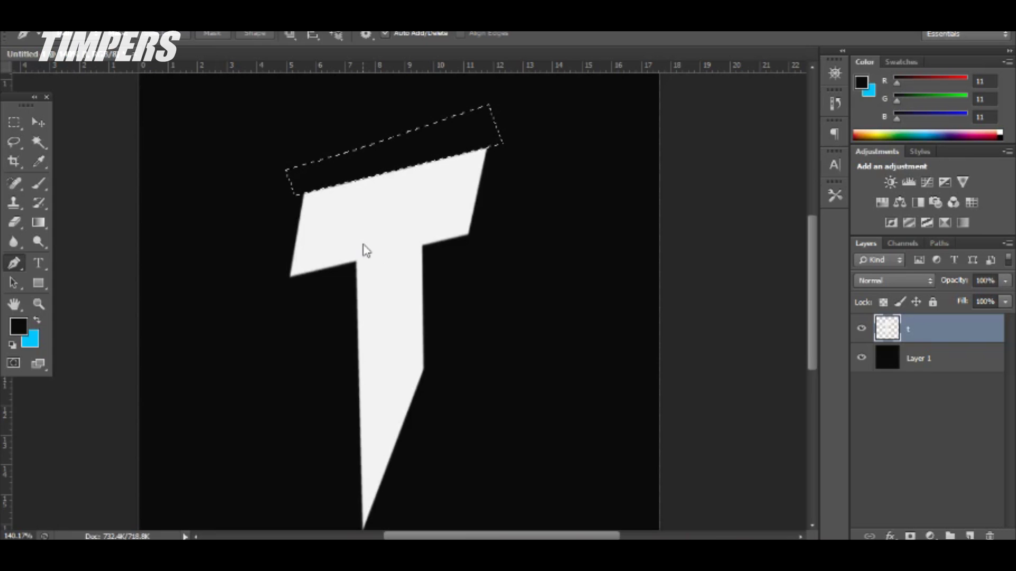
key(ctrl+s)
click(685, 314)
key(ctrl+d)
scroll(471, 310, down, 3)
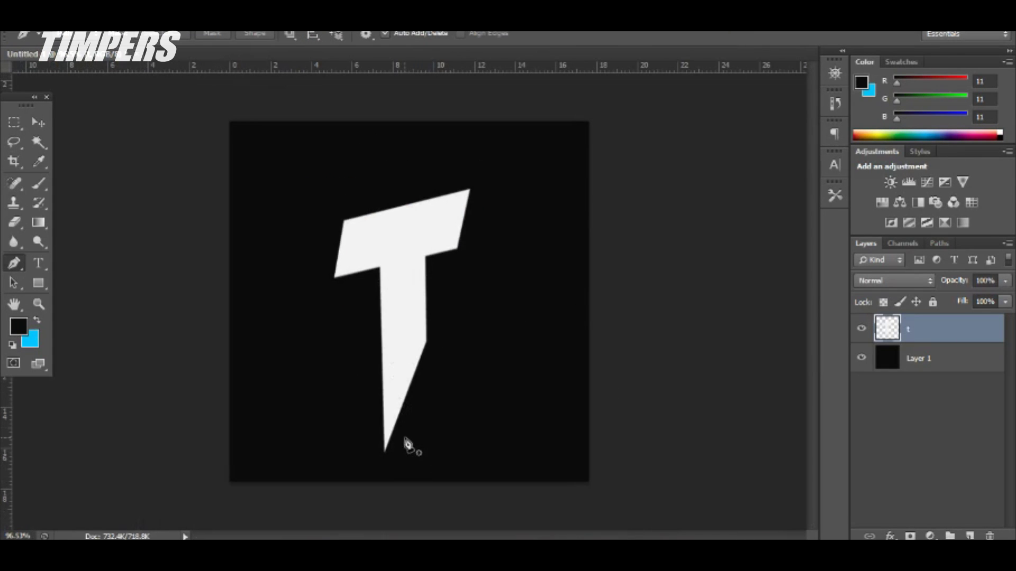
Step: Draw a closed Pen path around the stem's tip, with a shallower diagonal crossing from the stem's right corner to its left edge
scroll(396, 454, up, 2)
click(369, 446)
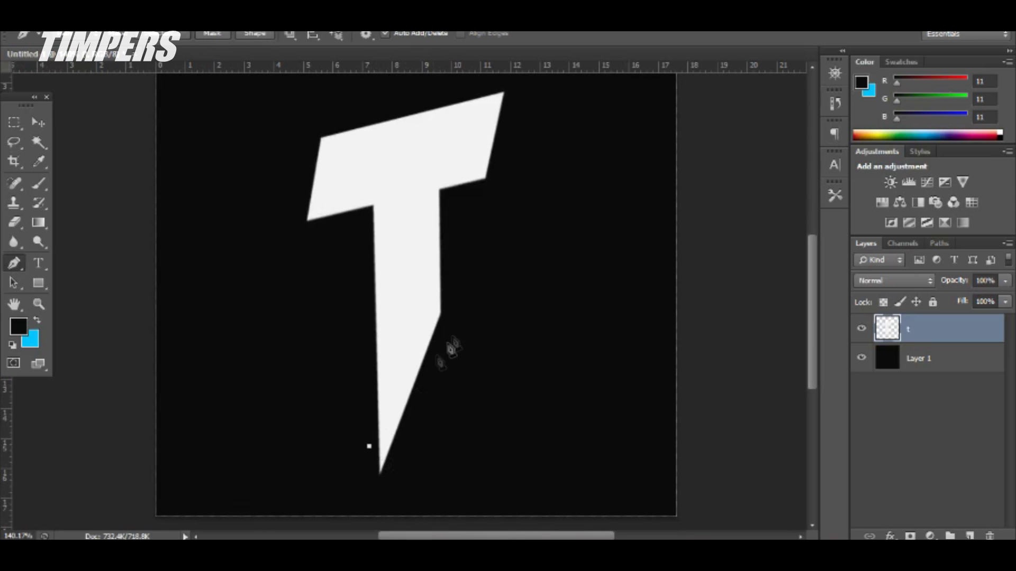
click(448, 300)
click(424, 460)
click(353, 491)
click(370, 448)
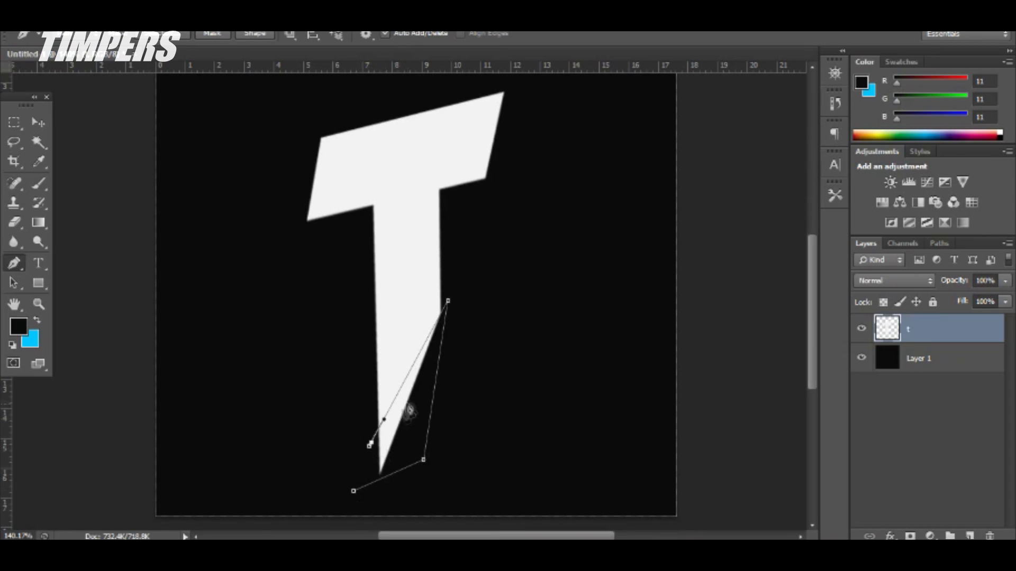
Step: Convert the tip path to a selection, delete the stem area inside it to shorten the point, and deselect
right_click(411, 370)
click(494, 90)
key(Return)
key(Delete)
key(ctrl+d)
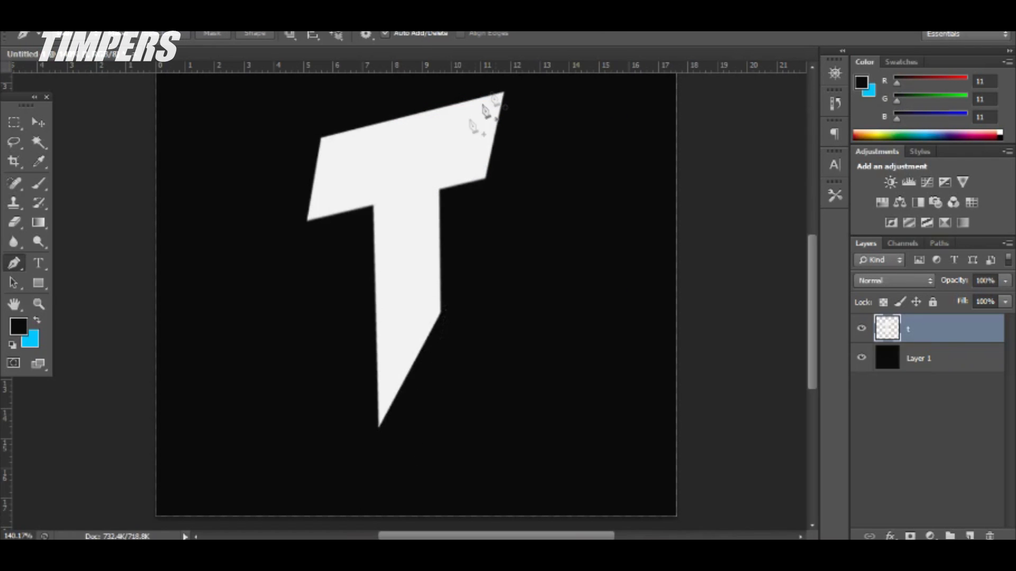
Step: Reposition the T with the Move tool so it sits centred on the canvas
key(ctrl+minus)
click(42, 125)
drag(355, 223, 365, 222)
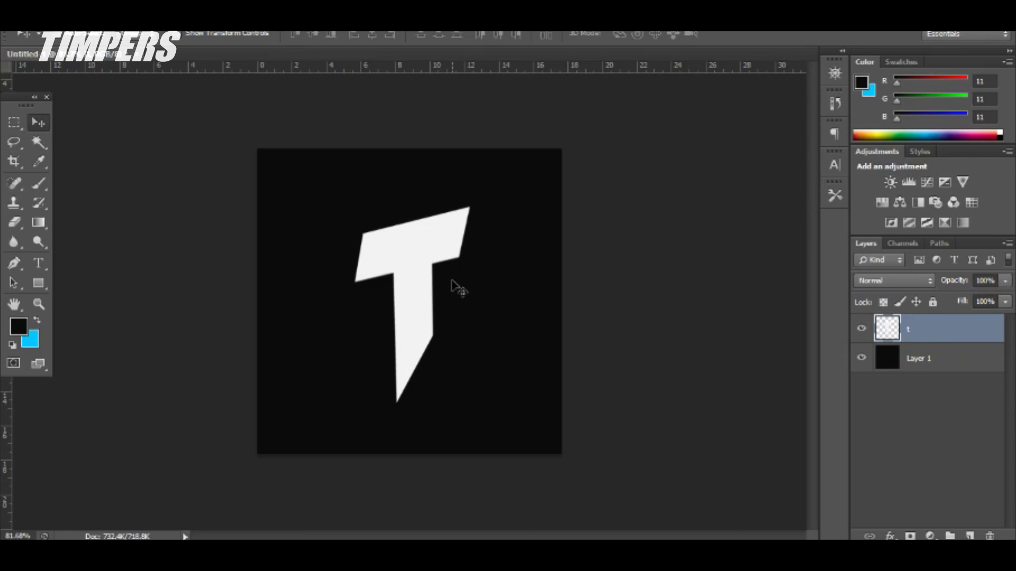
drag(428, 288, 425, 297)
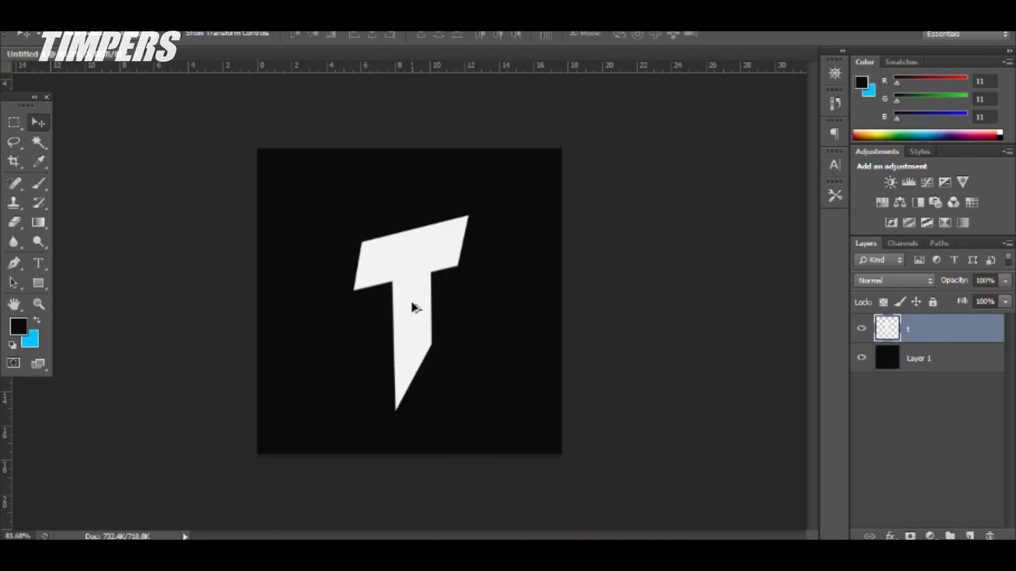
scroll(414, 294, up, 2)
scroll(421, 286, down, 1)
drag(423, 281, 423, 272)
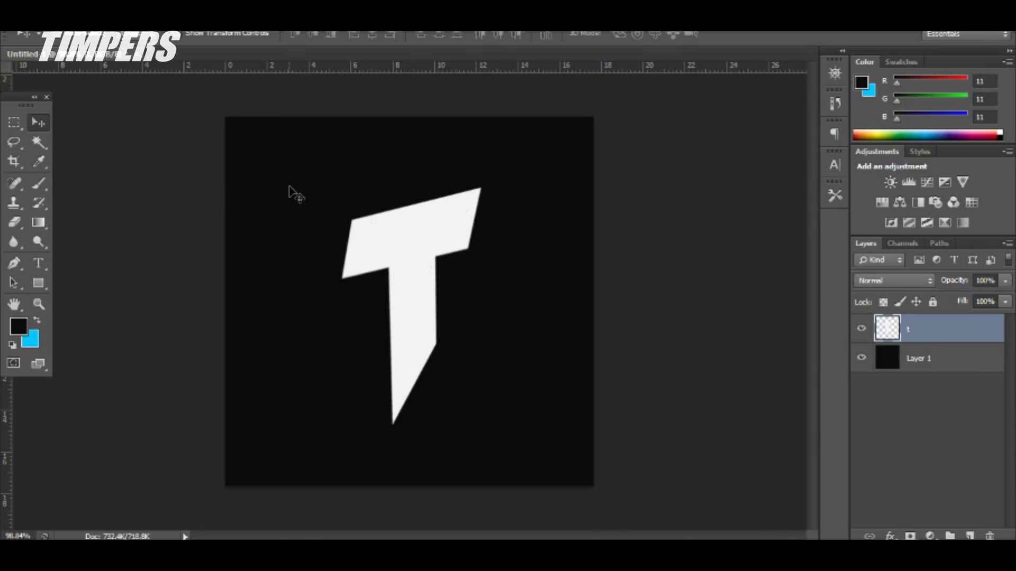
drag(454, 280, 443, 253)
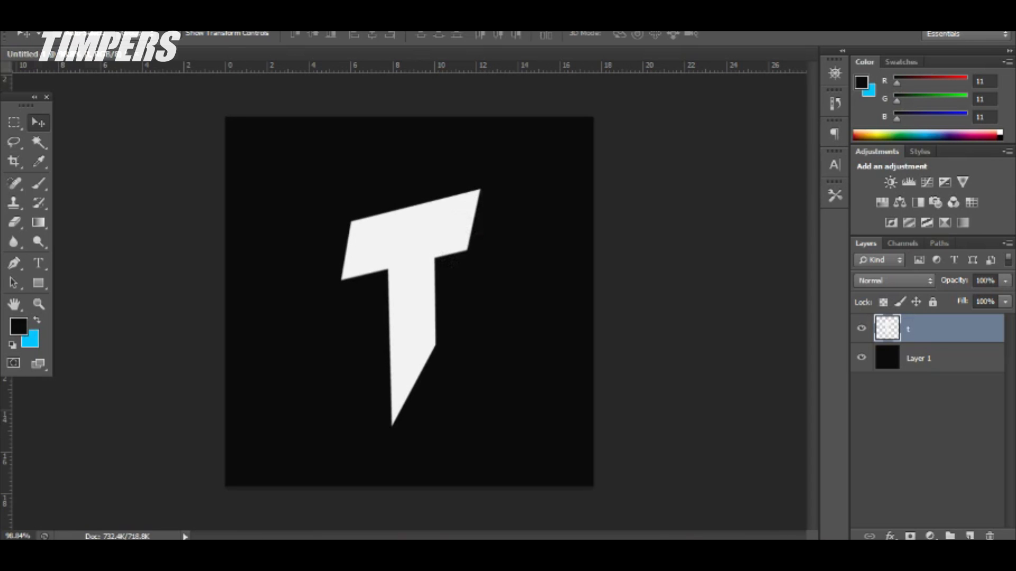
Step: Open the Timpers 4K GFX Pack.psd file from the desktop's gfx packs folder
click(41, 12)
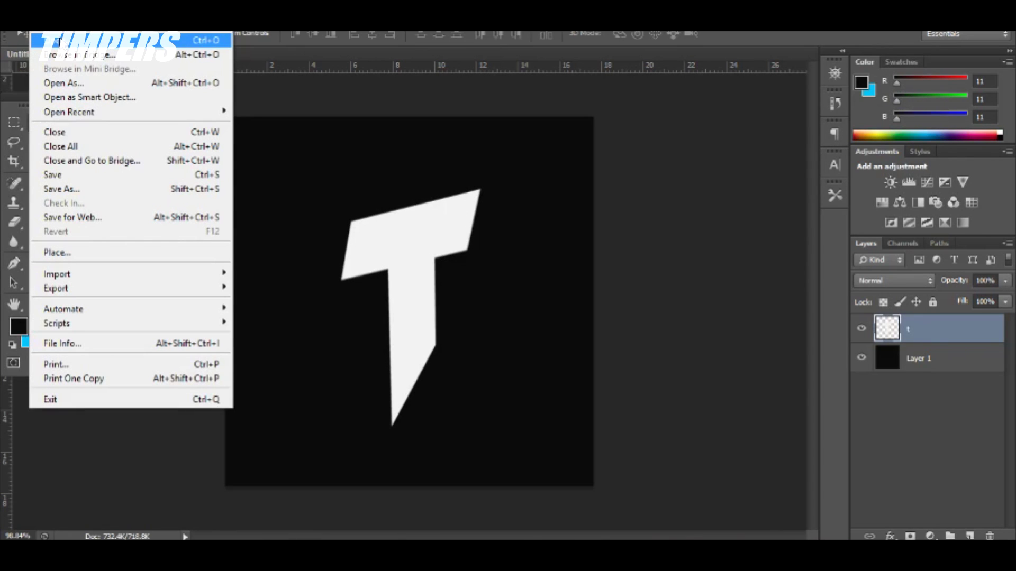
click(58, 41)
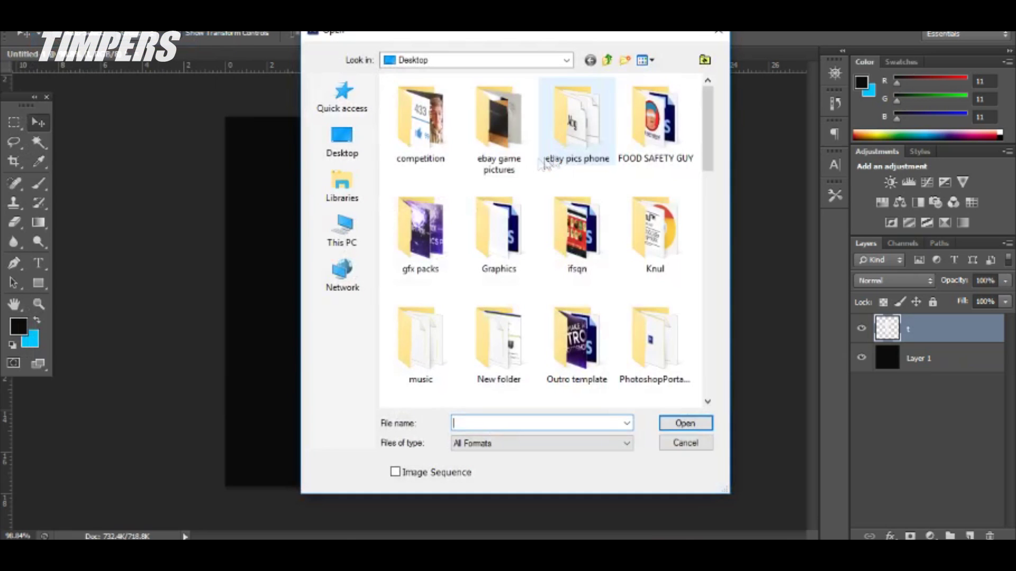
click(348, 149)
scroll(582, 211, down, 5)
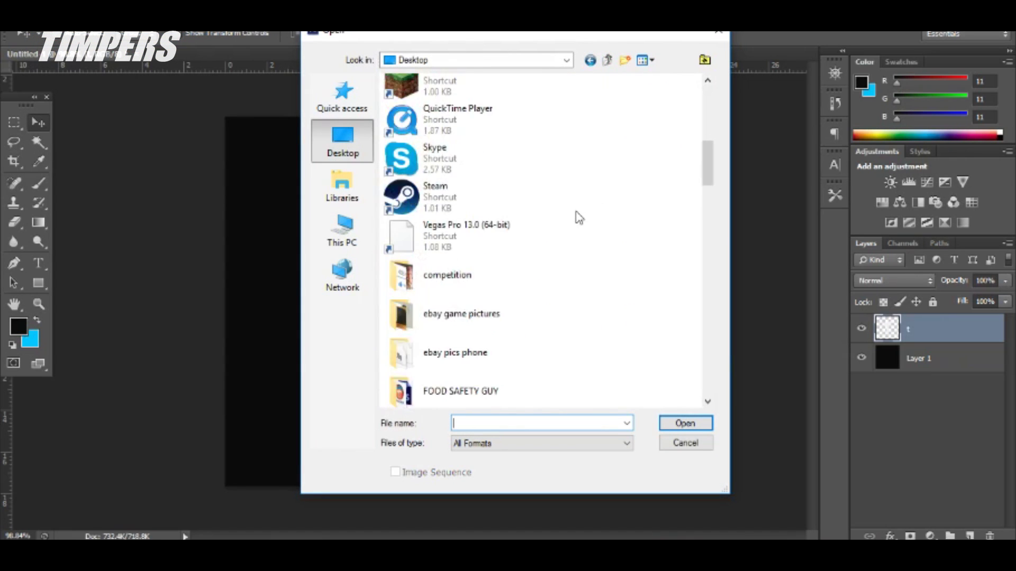
double_click(439, 244)
double_click(443, 189)
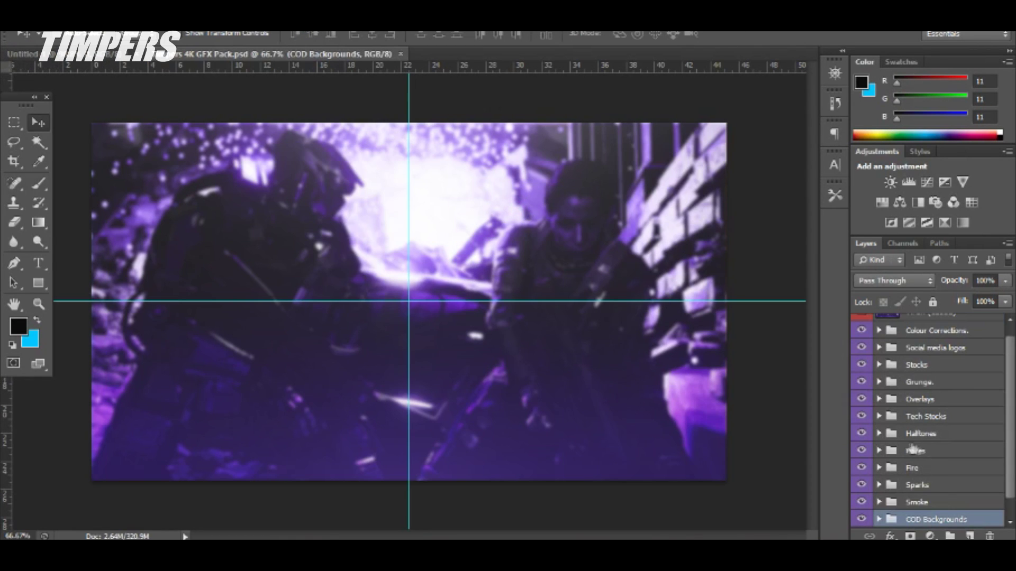
Step: Expand the COD Backgrounds group, preview its images, and show background 2
scroll(917, 451, down, 2)
click(880, 500)
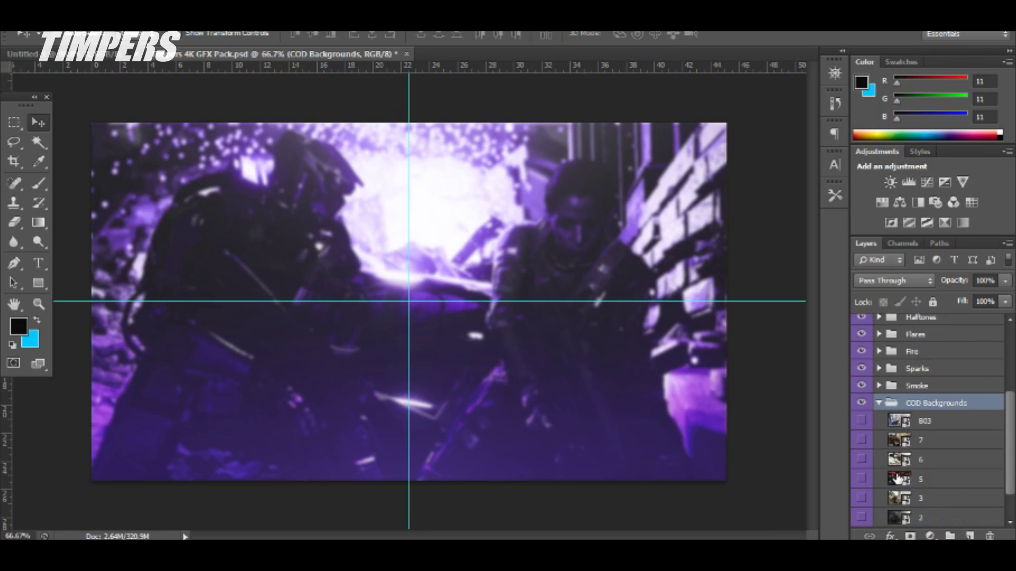
click(862, 479)
click(862, 498)
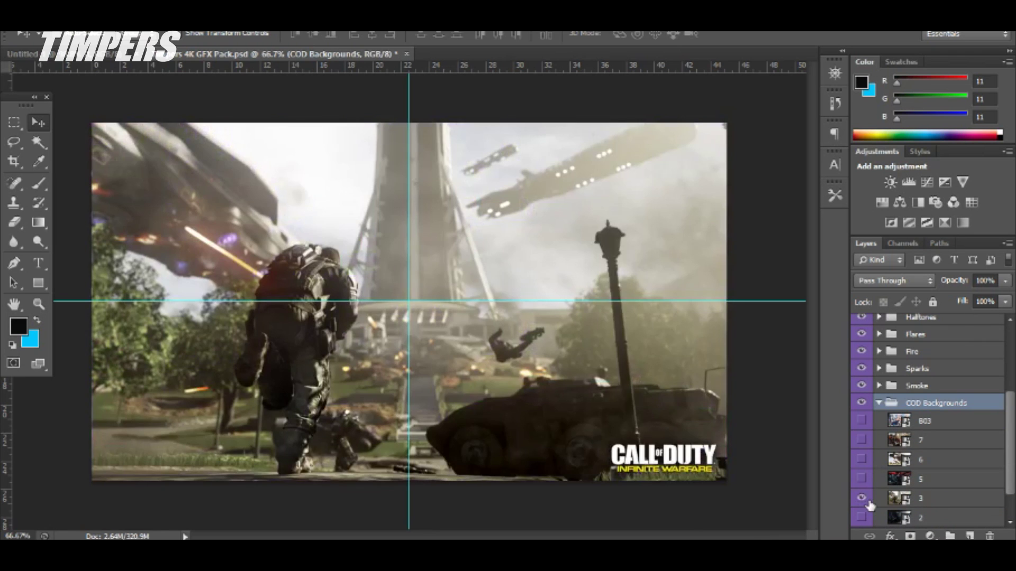
click(862, 499)
click(866, 517)
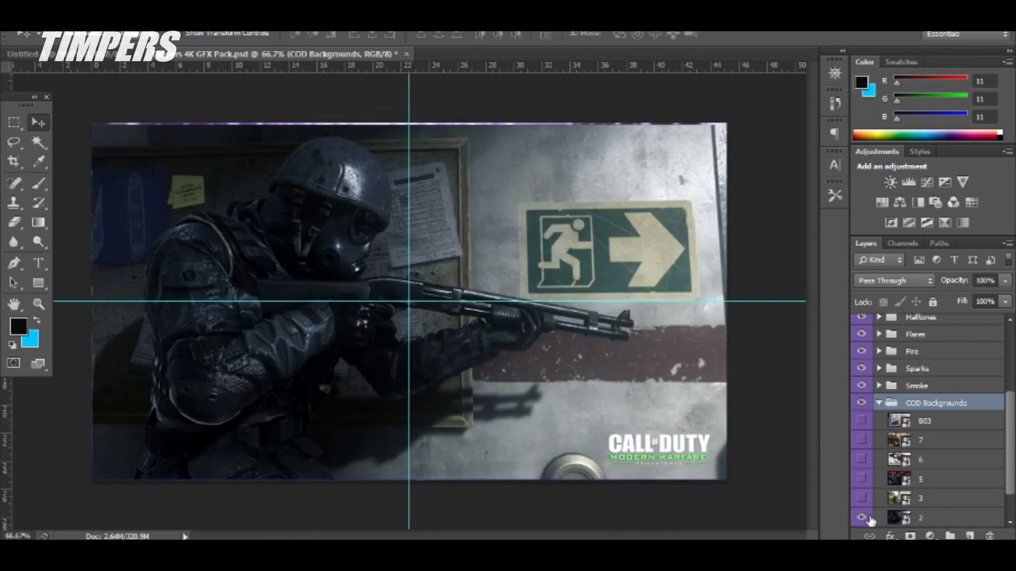
Step: Copy background 2 into the logo document, place it beneath the t layer, and rasterize it
click(901, 518)
drag(342, 252, 299, 265)
drag(921, 339, 929, 375)
right_click(967, 357)
click(767, 218)
Step: Blend the background image with Luminosity at 40% opacity and shift it slightly down and to the right
click(902, 282)
click(894, 377)
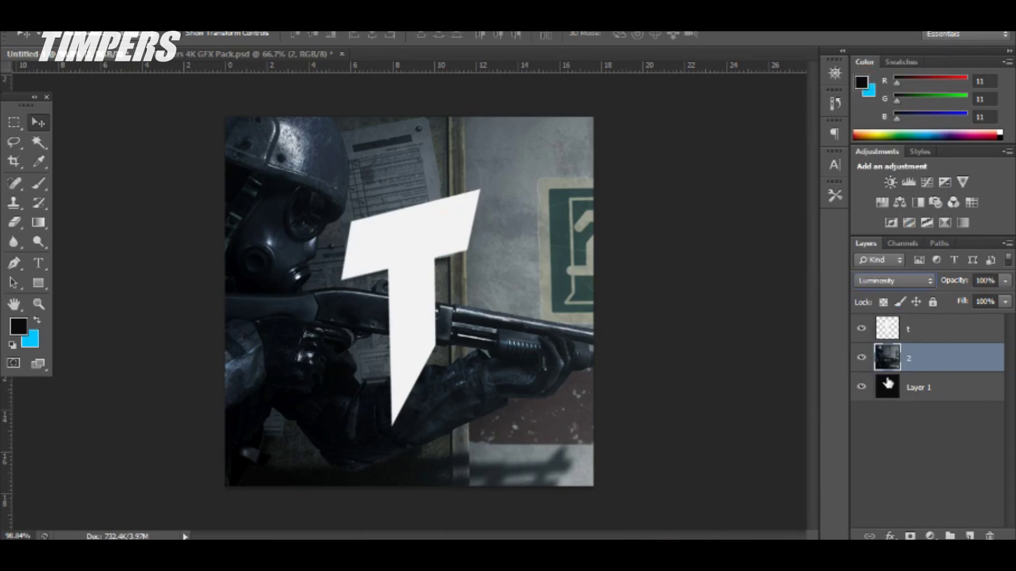
mouse_move(685, 315)
mouse_down()
mouse_move(650, 325)
mouse_move(661, 312)
mouse_move(694, 326)
mouse_up()
drag(1005, 283, 961, 301)
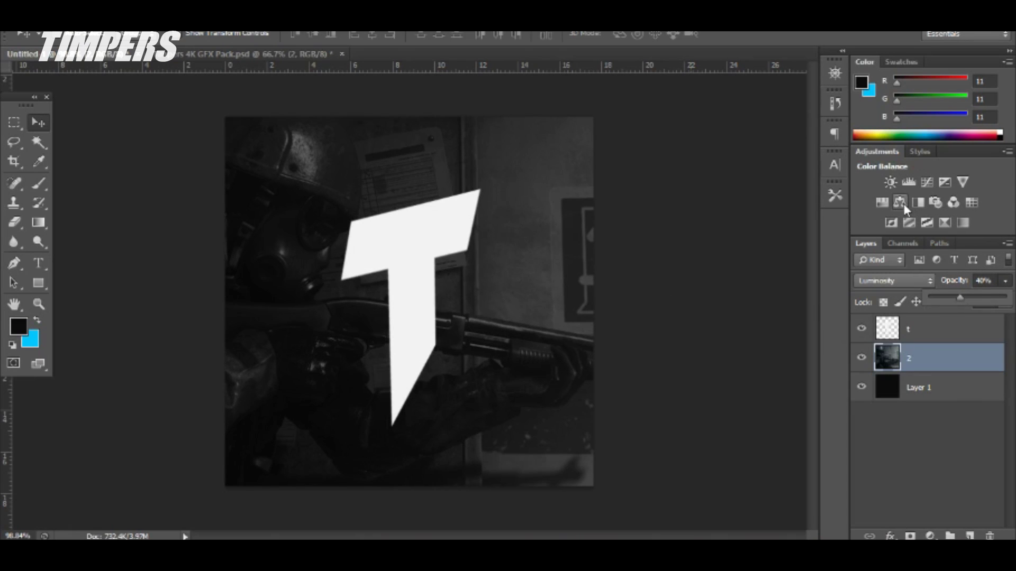
Step: Add a Brightness/Contrast adjustment above the background image with lowered brightness and raised contrast
click(890, 182)
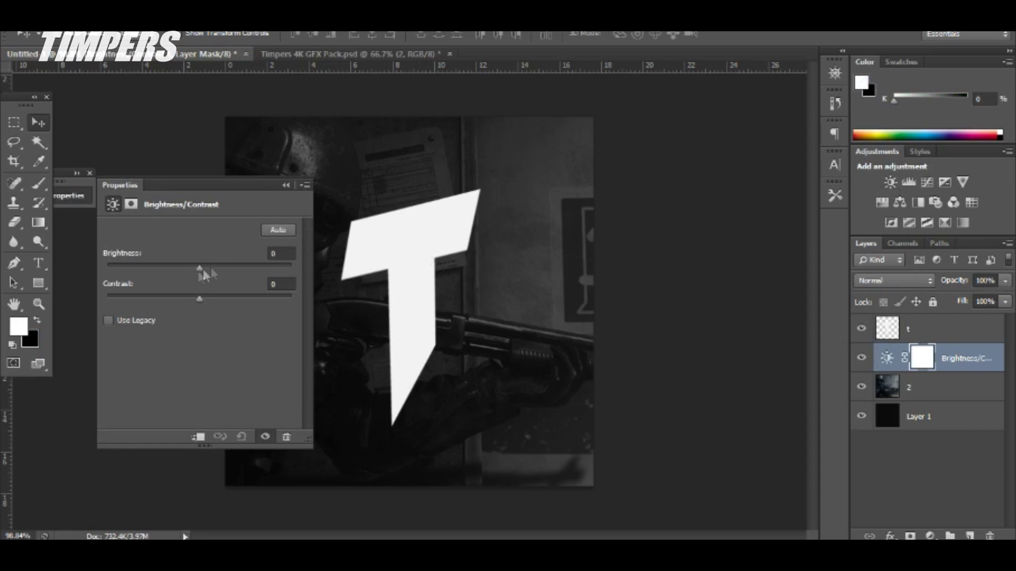
click(174, 266)
click(230, 297)
double_click(271, 183)
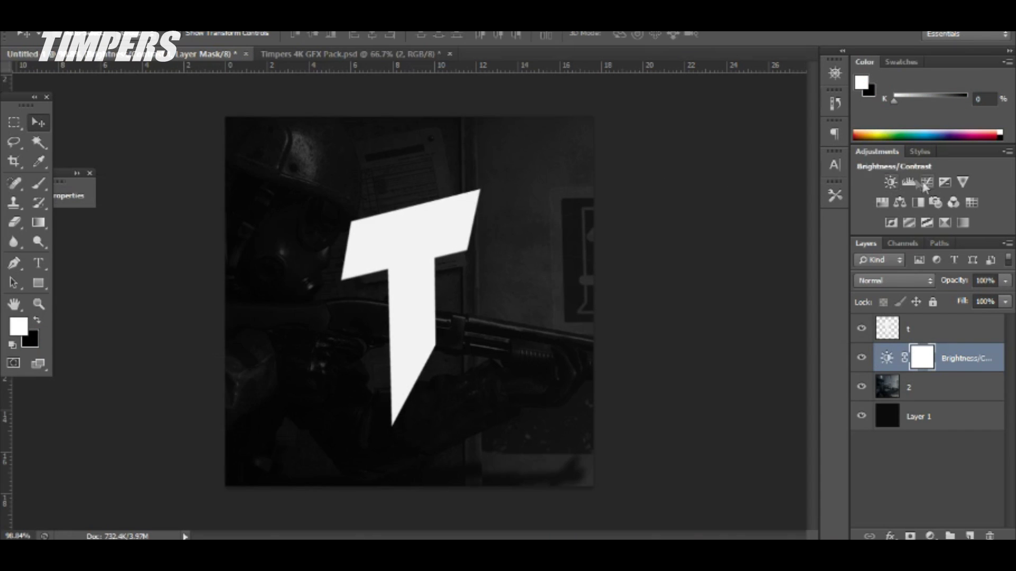
Step: Add a Curves adjustment that raises the highlights and anchors the shadows with a second point
click(944, 182)
drag(244, 310, 245, 295)
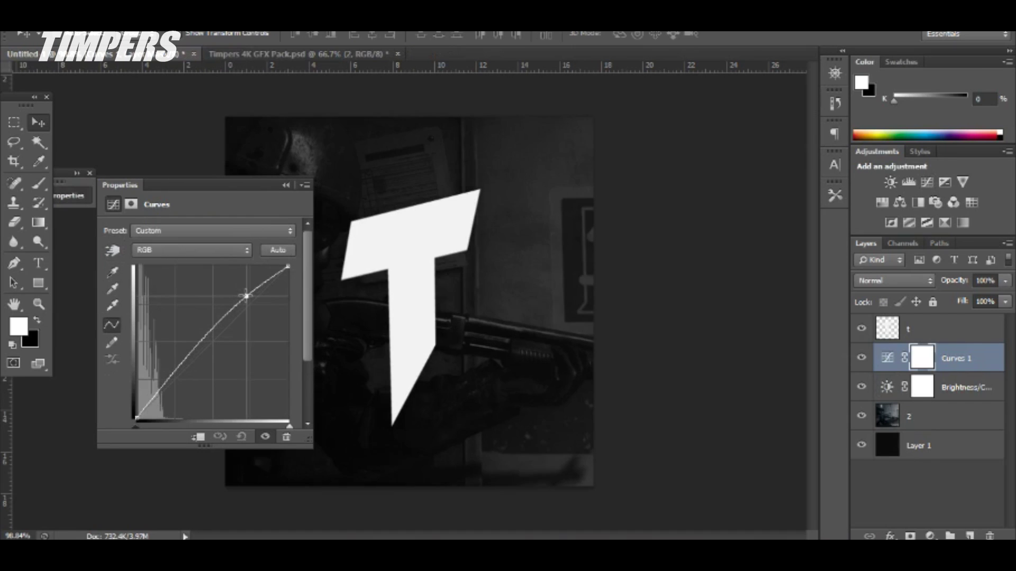
click(170, 382)
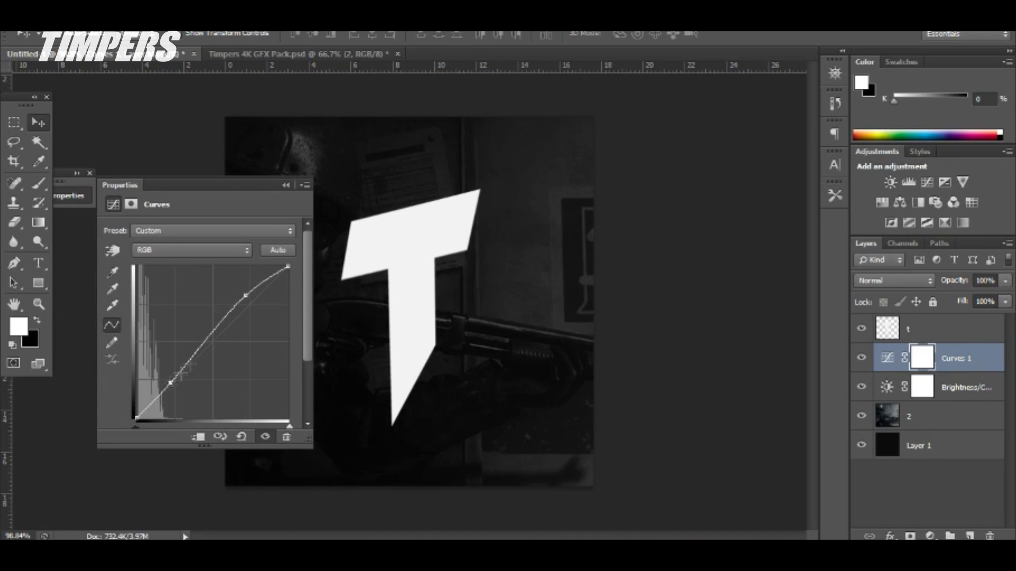
click(299, 169)
Step: Add an Exposure adjustment with exposure +0.27, offset +0.0040 and gamma correction 0.89
click(940, 184)
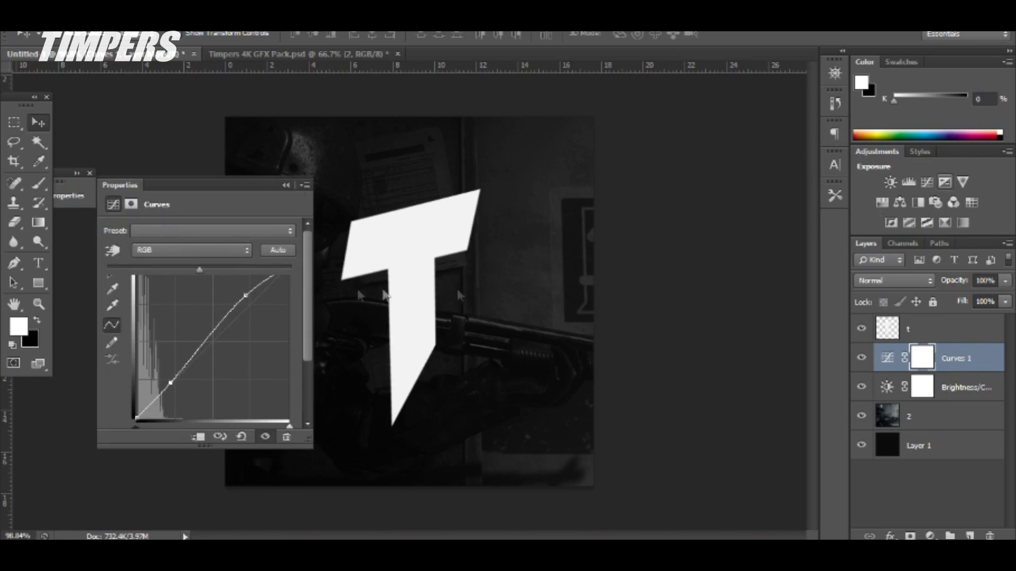
drag(204, 269, 200, 302)
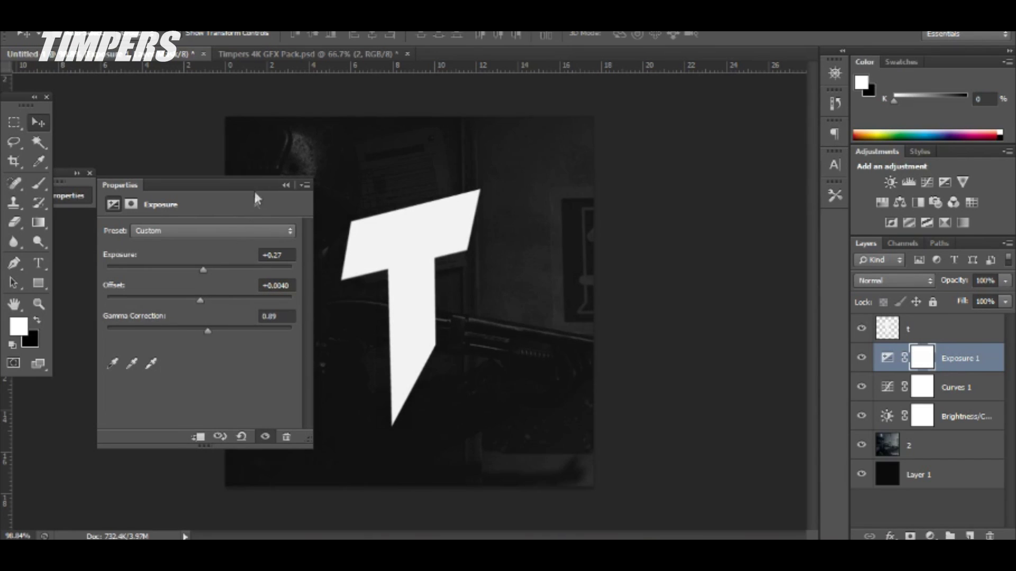
click(286, 186)
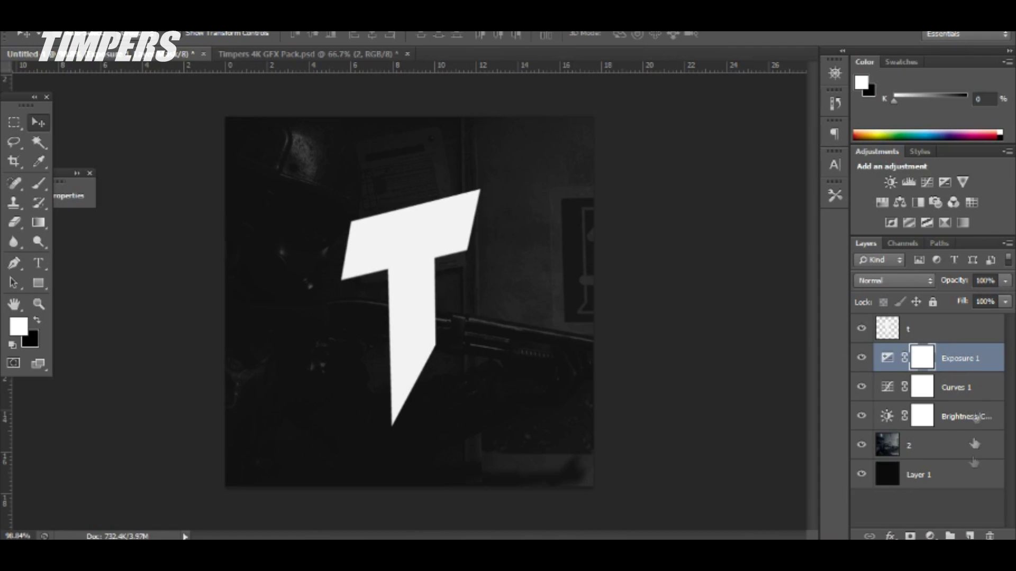
Step: Create a new layer beneath the T and prepare a light-blue soft brush of about 636 px at 12% hardness
click(970, 536)
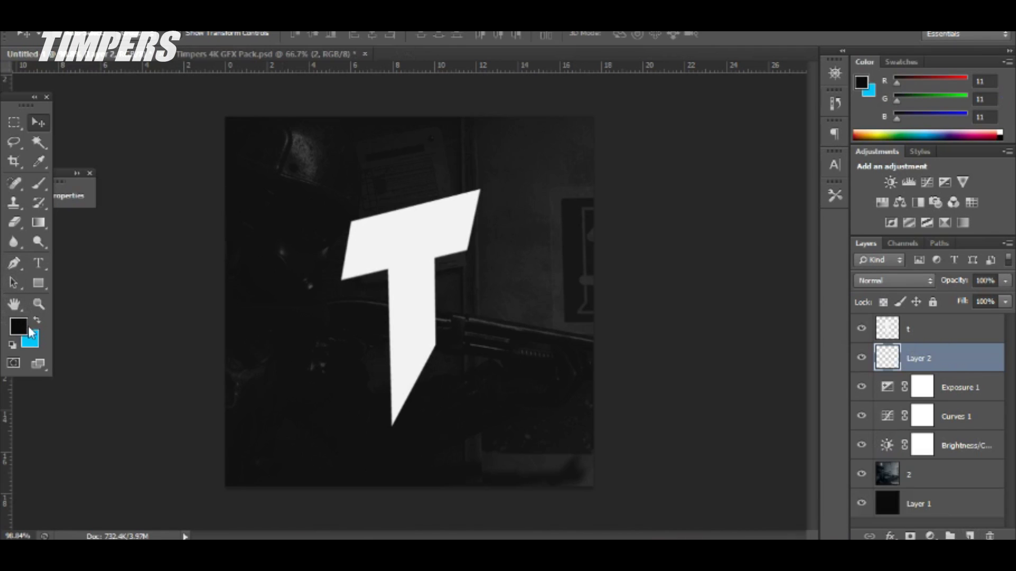
click(37, 320)
click(44, 184)
scroll(374, 304, down, 4)
drag(349, 320, 416, 329)
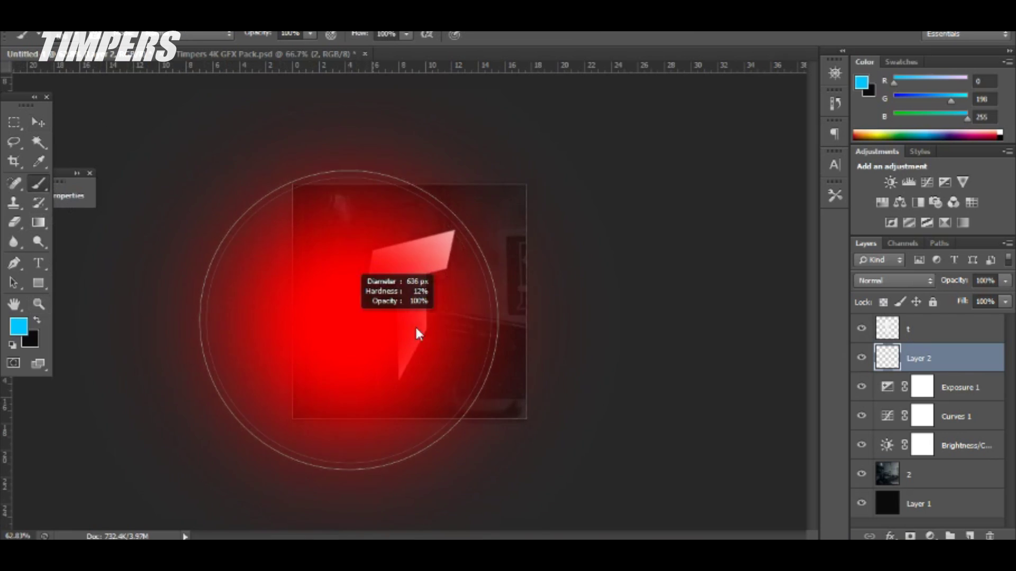
Step: Paint a soft light-blue glow across the canvas's lower part, undoing trial strokes until the fade sits low enough
mouse_move(253, 476)
mouse_down()
mouse_move(767, 440)
mouse_move(501, 462)
mouse_up()
key(ctrl+z)
drag(220, 424, 757, 439)
key(ctrl+z)
drag(136, 465, 767, 492)
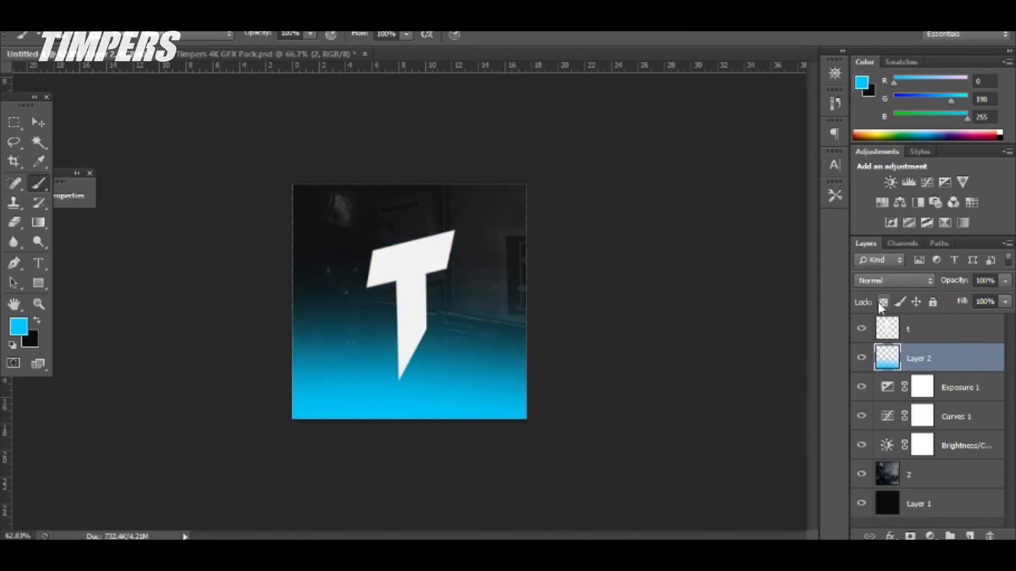
Step: Set the blue glow layer to Color Dodge blending at about 35% opacity
click(895, 280)
click(893, 131)
click(1005, 281)
drag(945, 301, 957, 297)
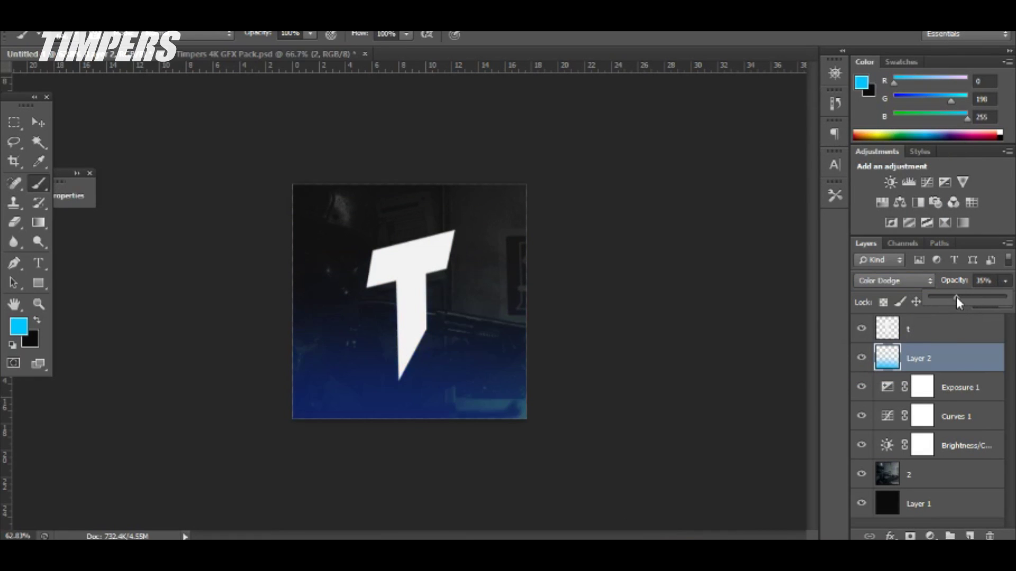
Step: Create another new layer above the blue glow and set the foreground color to white (#ffffff)
click(969, 536)
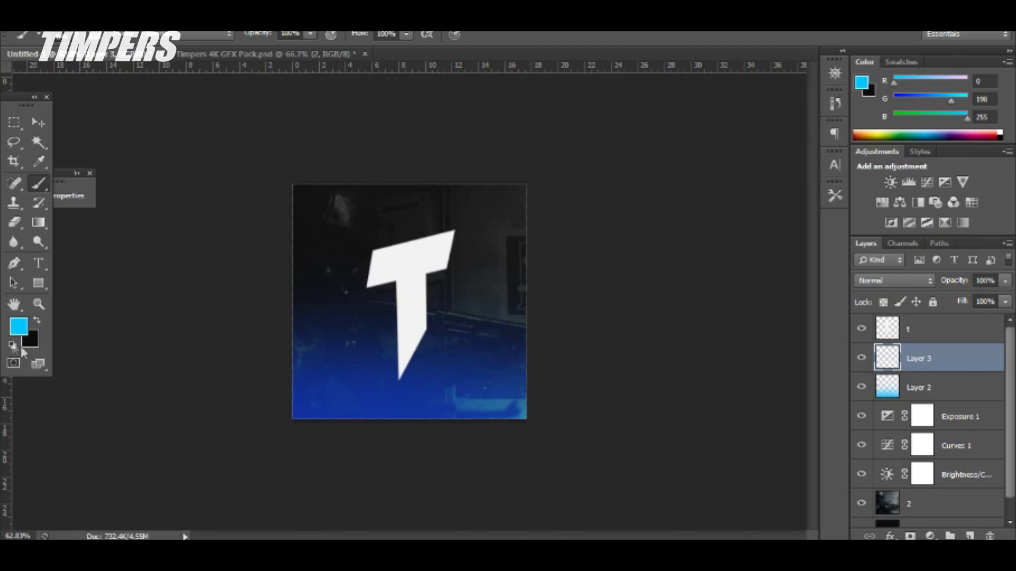
click(38, 323)
click(16, 333)
drag(739, 283, 737, 206)
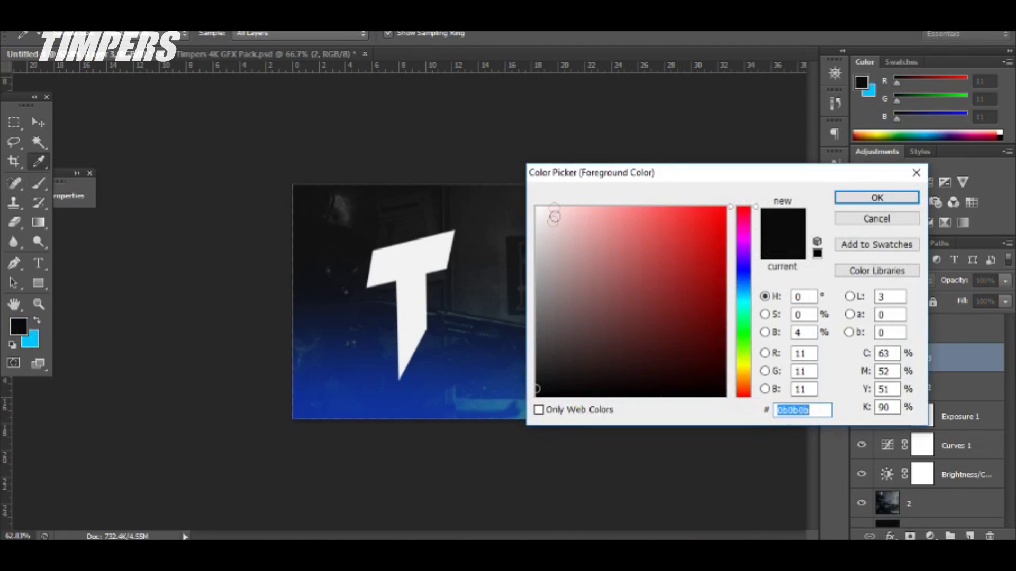
drag(551, 222, 524, 197)
drag(612, 227, 528, 202)
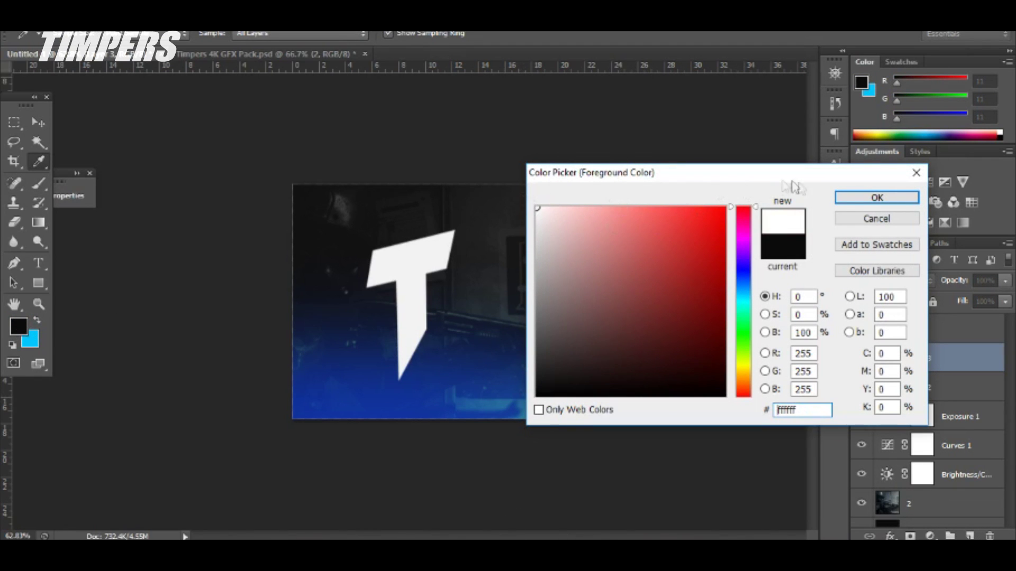
click(877, 198)
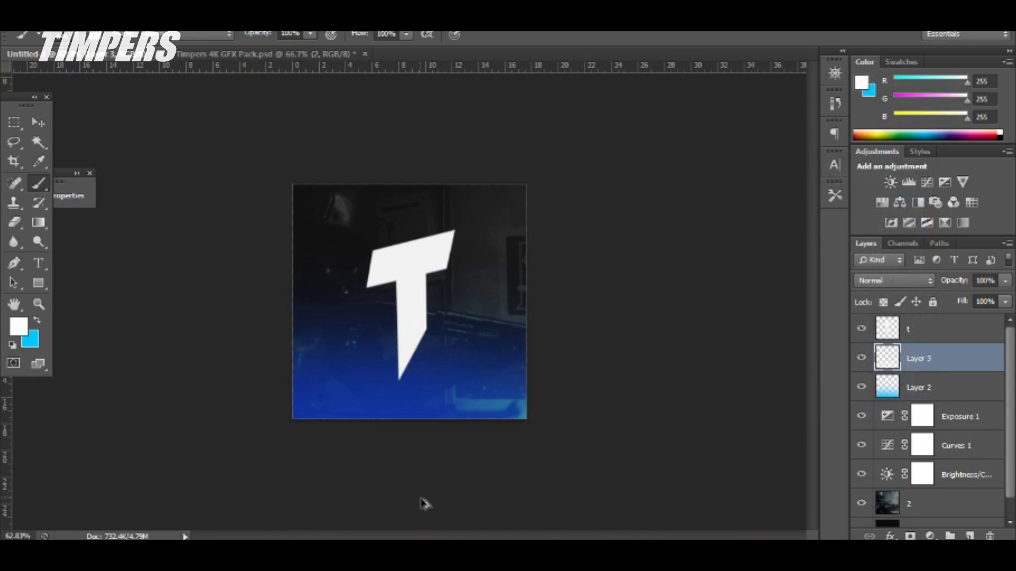
Step: Set Layer 3 to Overlay blending, and paint a soft white glow along the canvas's upper edge on a new layer at 22% opacity
click(919, 279)
click(900, 184)
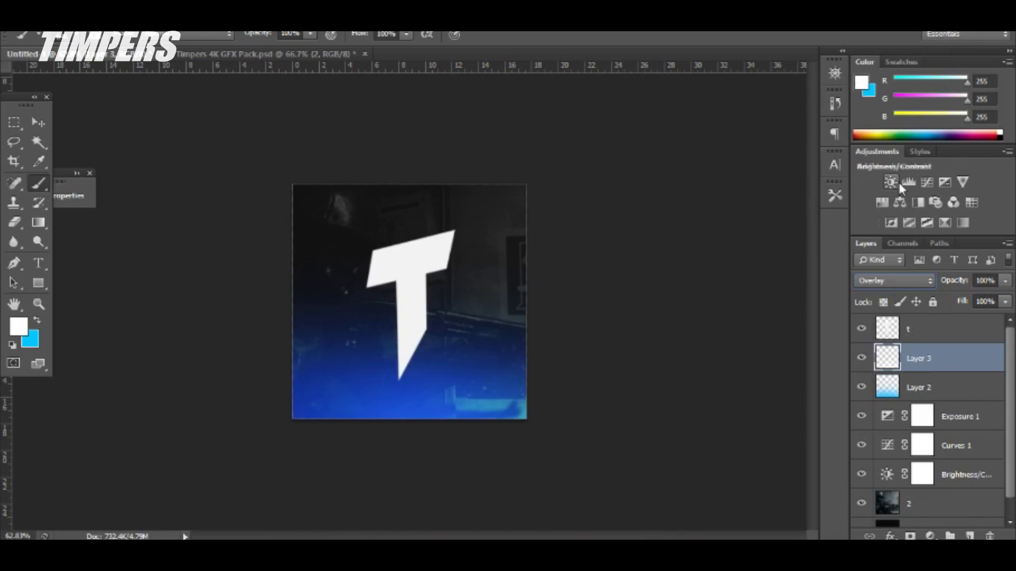
click(969, 536)
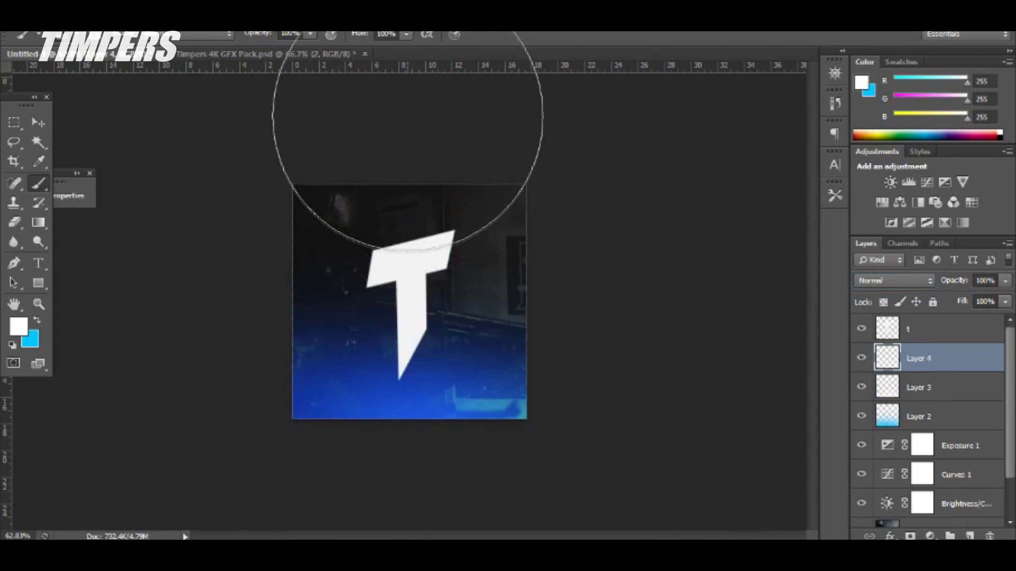
click(408, 125)
click(1005, 301)
drag(936, 298, 946, 298)
Step: Move Layers 2, 3 and 4 beneath the Brightness/Contrast, Curves and Exposure adjustments, and make Exposure 1 the active layer
click(38, 123)
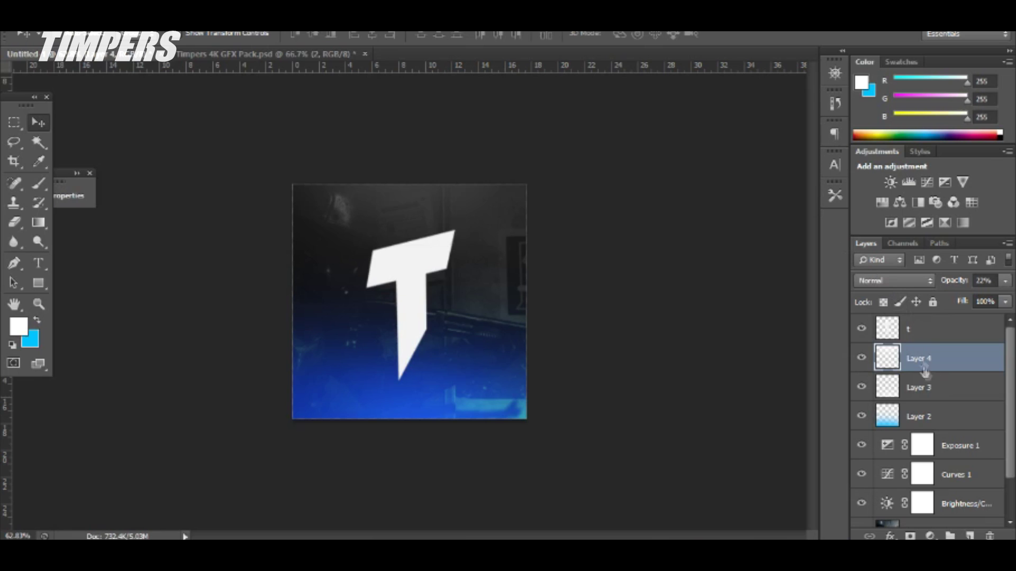
shift+click(952, 419)
scroll(958, 402, down, 1)
drag(966, 381, 970, 470)
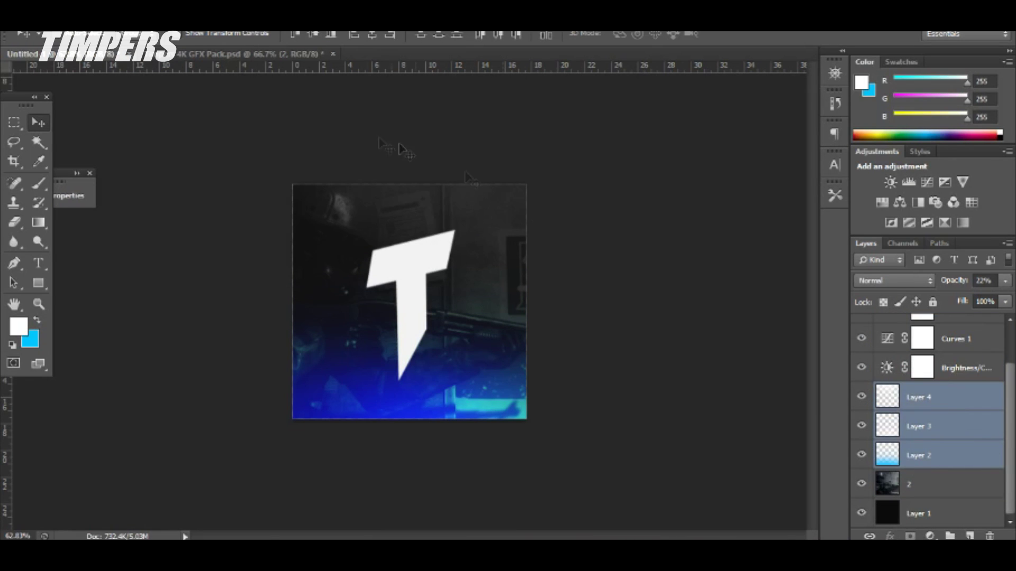
scroll(952, 361, up, 2)
click(960, 358)
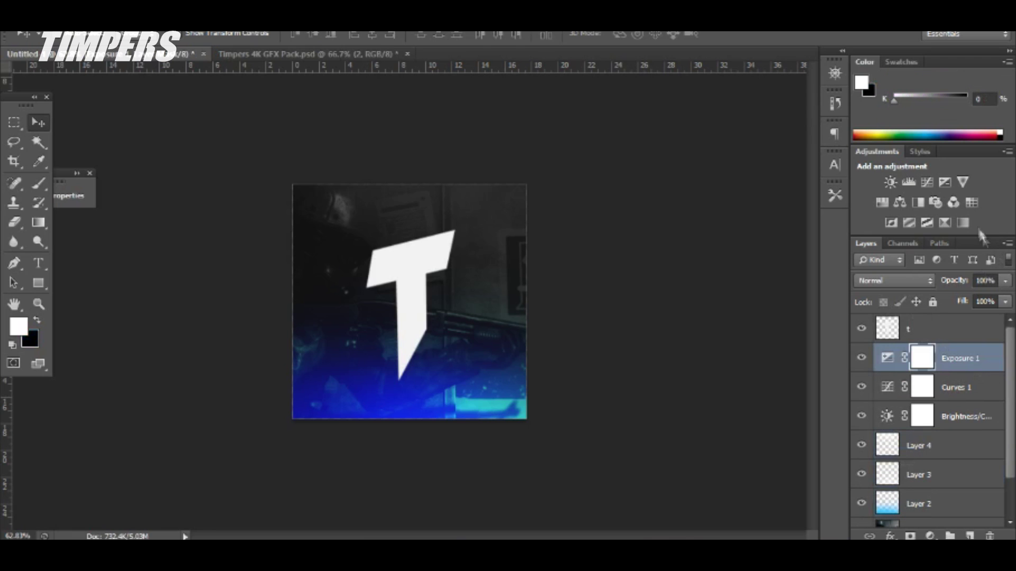
Step: Switch to Timpers 4K GFX Pack.psd, hide background 2 and collapse the COD Backgrounds group
click(338, 53)
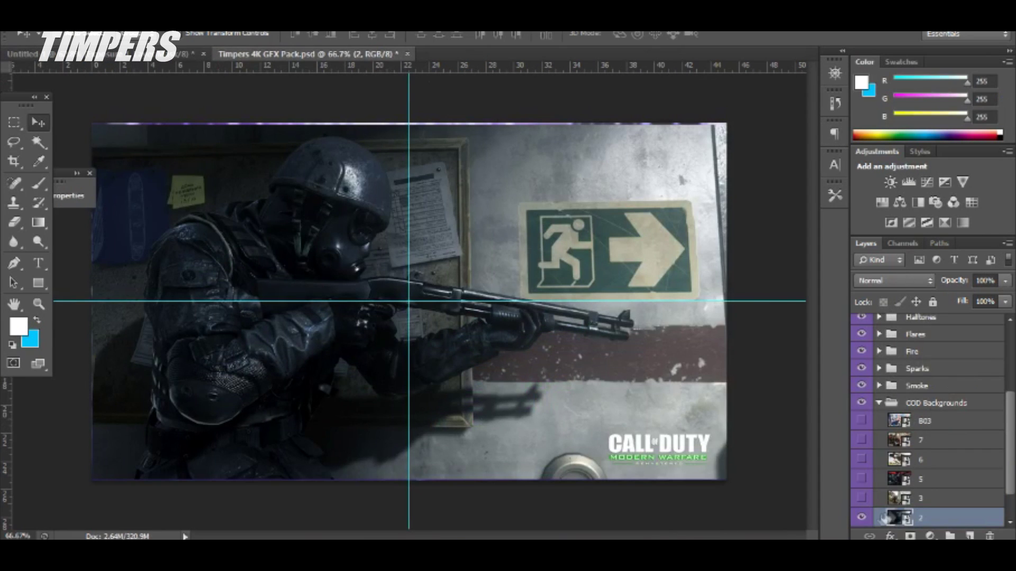
click(867, 518)
click(879, 403)
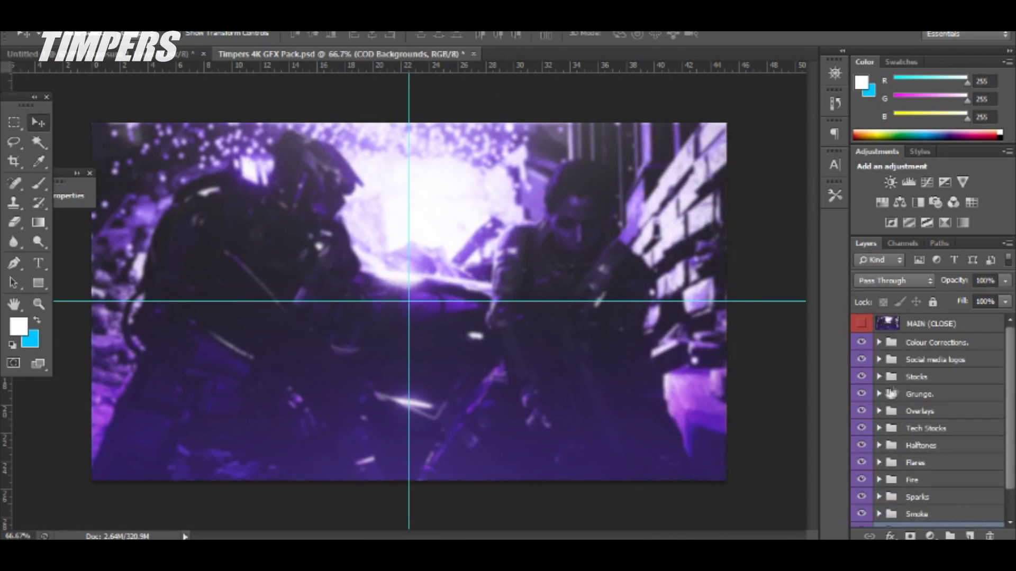
Step: Copy the teal CC. group from Colour Corrections into the avatar document, directly above Exposure 1
click(883, 348)
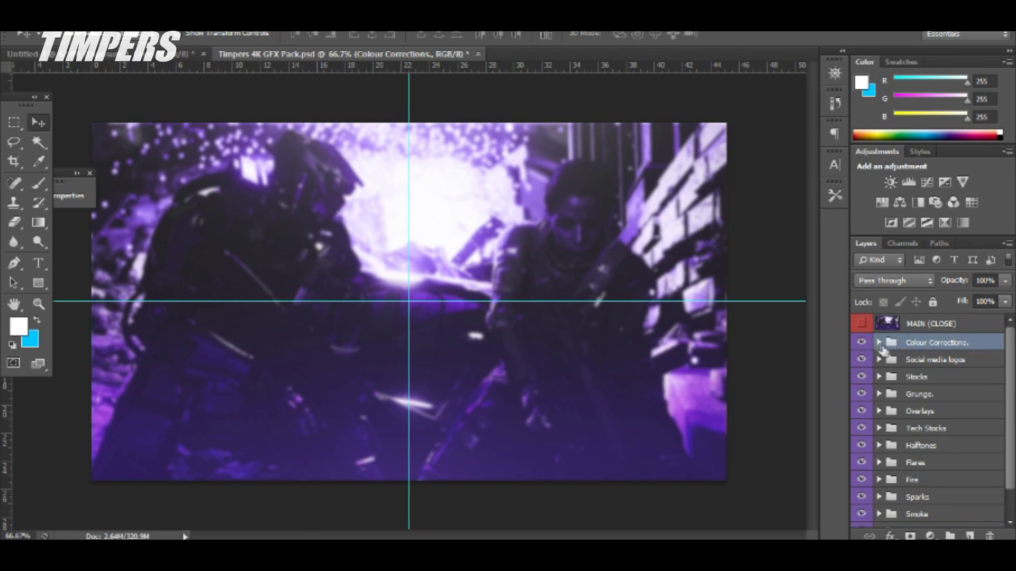
click(879, 344)
click(863, 415)
click(863, 414)
click(921, 414)
drag(219, 142, 183, 129)
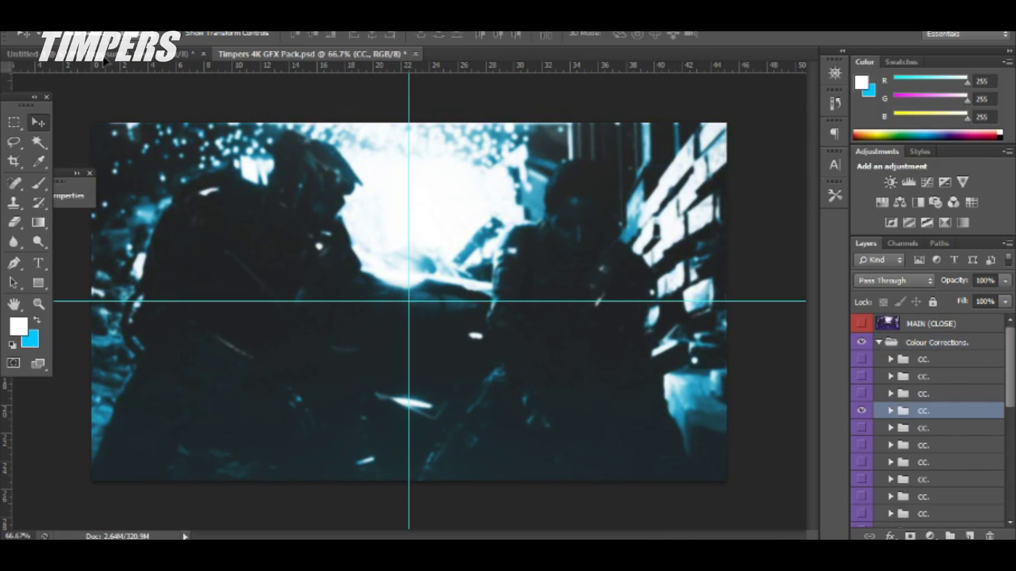
click(154, 54)
scroll(399, 377, up, 4)
scroll(404, 339, down, 2)
scroll(461, 328, down, 1)
scroll(450, 442, up, 2)
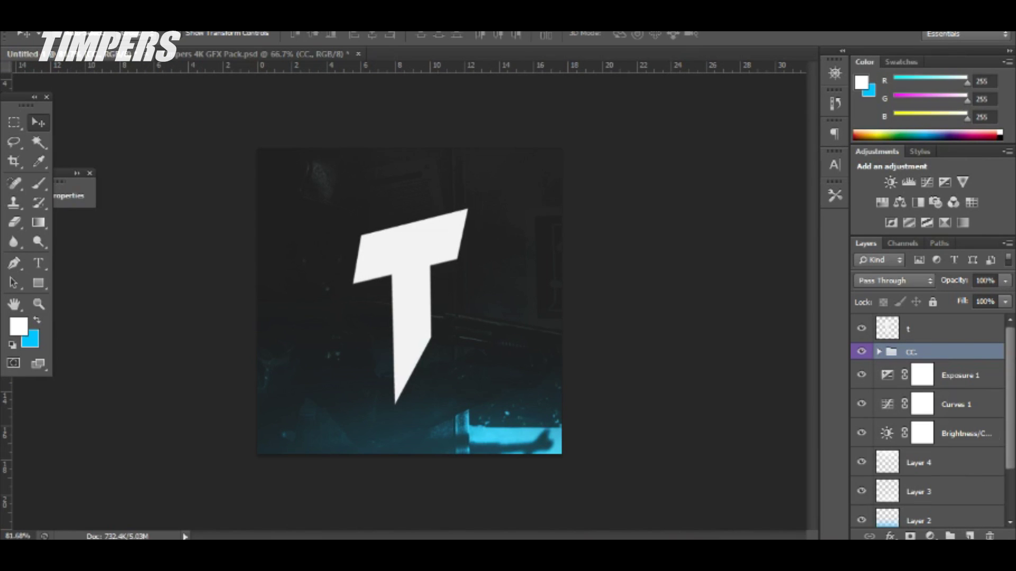
Step: Add one new layer above the CC. group and another between the CC. group and Exposure 1
click(970, 536)
click(38, 185)
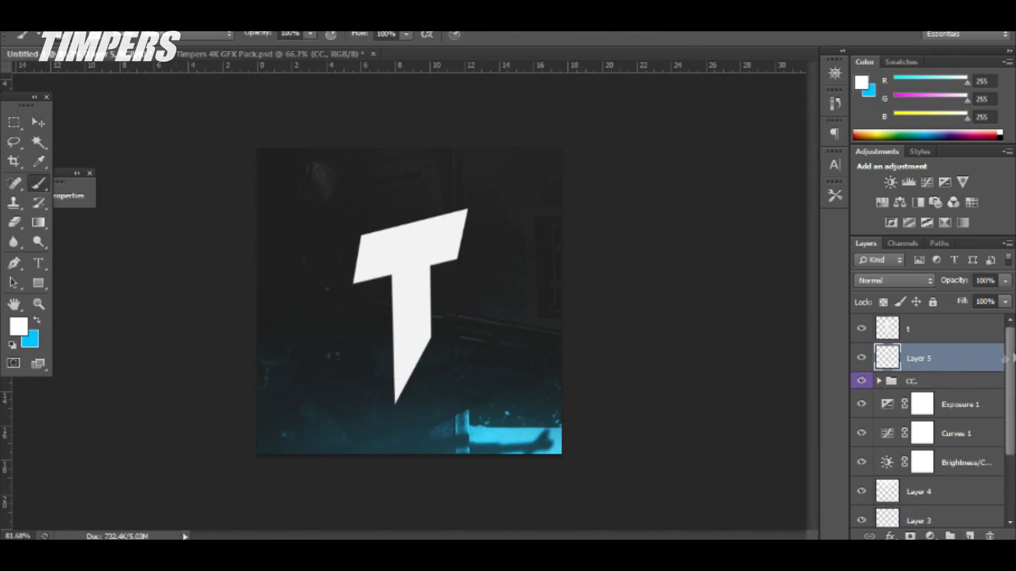
click(961, 407)
click(969, 536)
key(ctrl+minus)
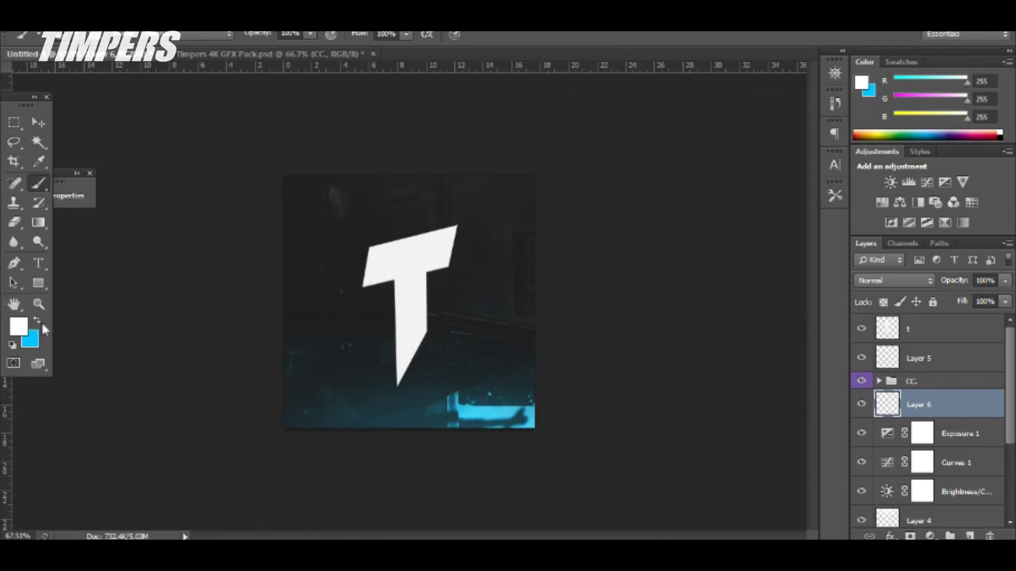
Step: Paint soft light-blue glows in both upper corners of the canvas and set their layer to Color Dodge at about 72% opacity
key(x)
click(561, 187)
click(280, 180)
click(892, 280)
click(898, 137)
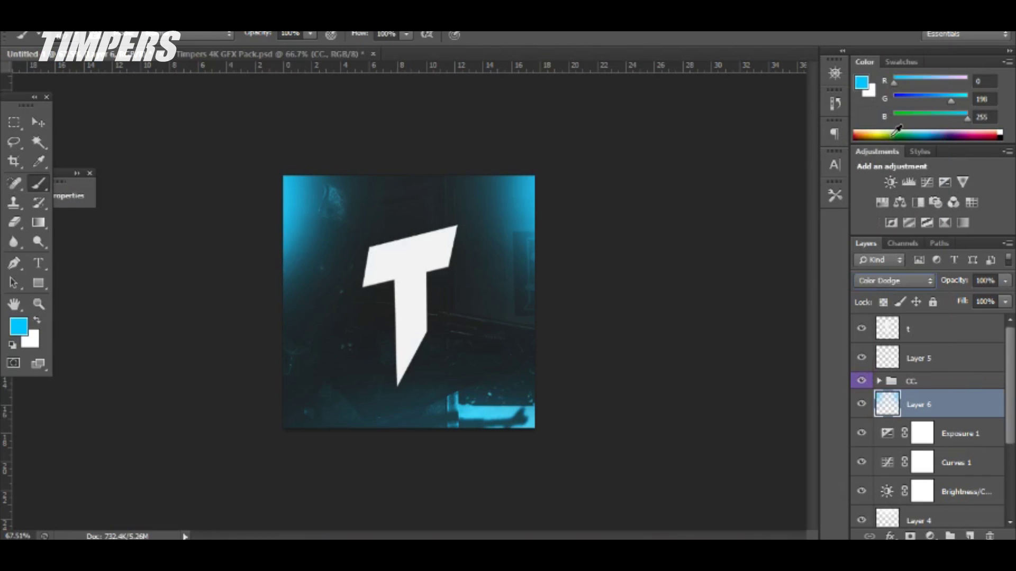
click(1004, 281)
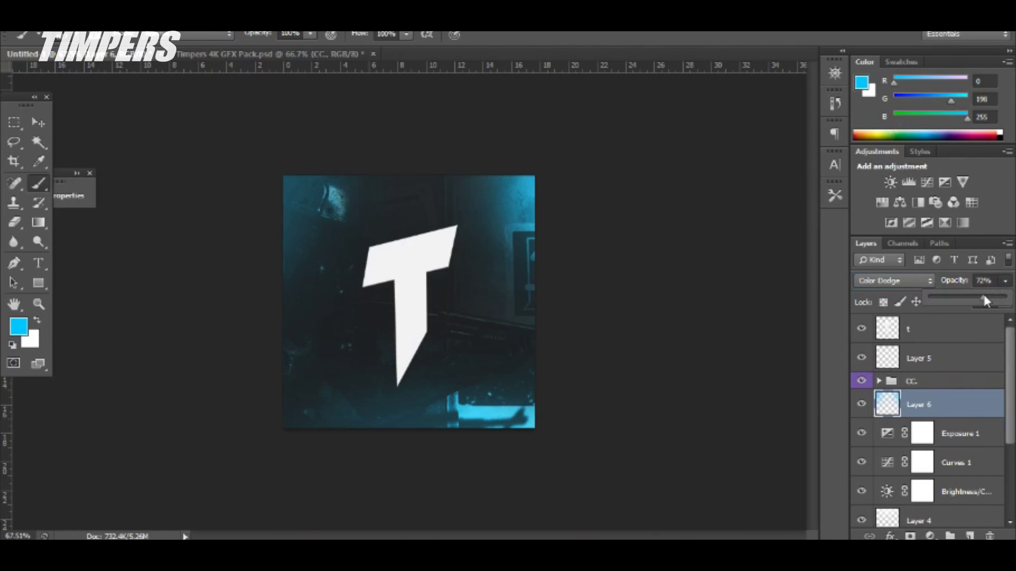
Step: Paint a soft white glow along the canvas's upper edge on a new layer above the corner glows, at 37% opacity
click(969, 536)
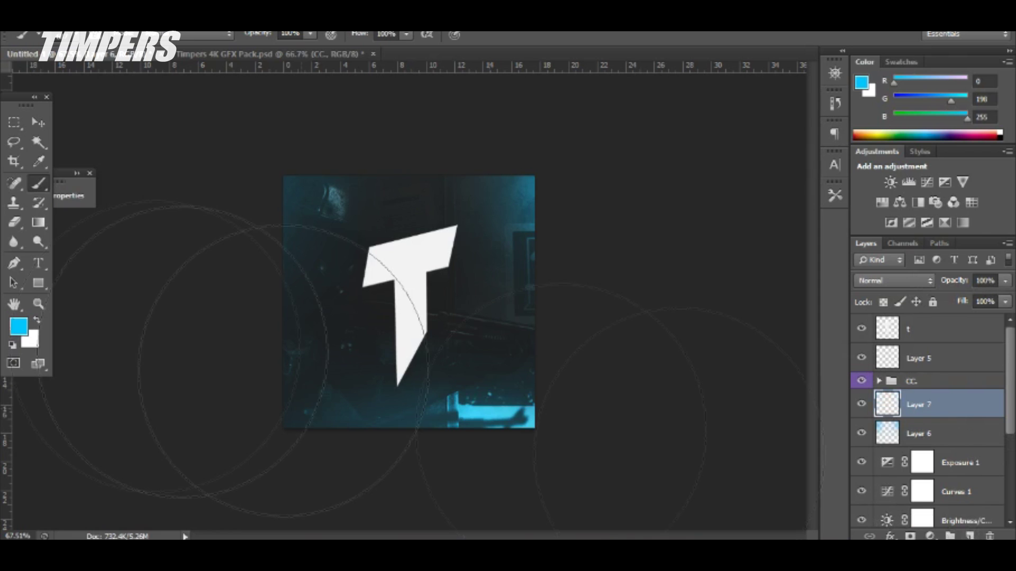
click(35, 322)
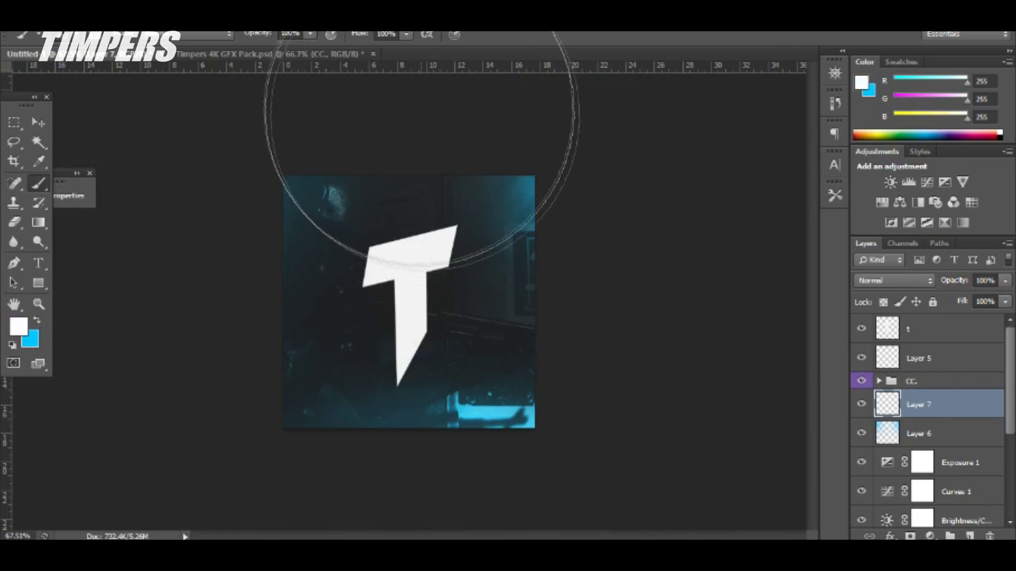
click(414, 78)
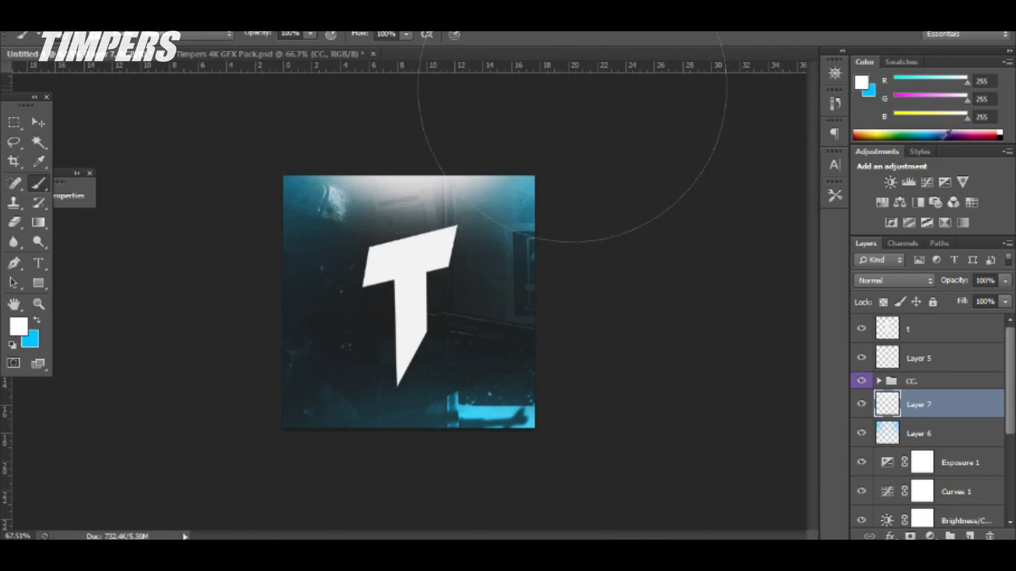
click(1008, 280)
drag(955, 297, 959, 294)
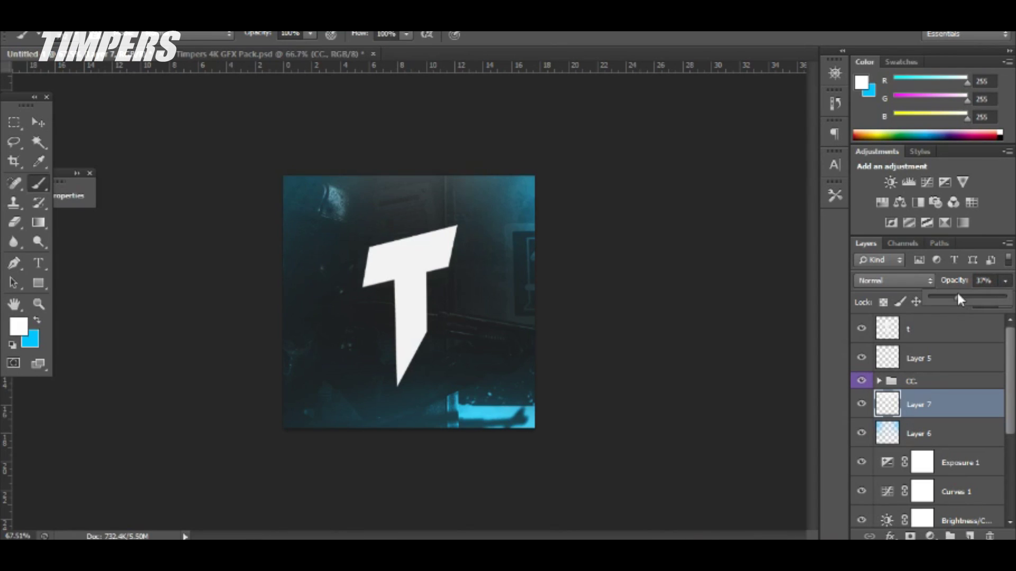